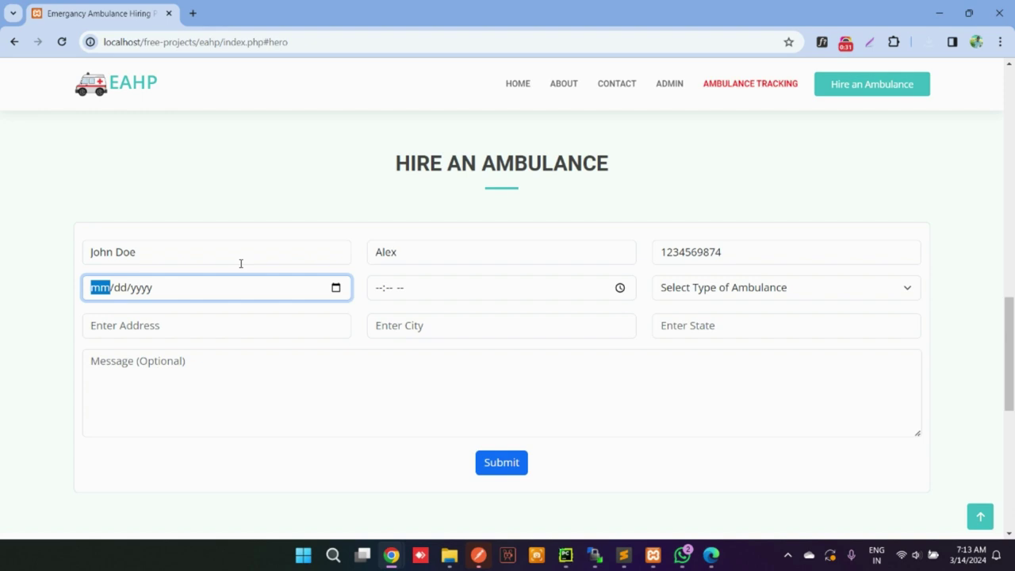
# Set hiring date 03/15/2024, time 10:15 AM, and type Non-Emergency Patient Transport Ambulances
pyautogui.click(336, 287)
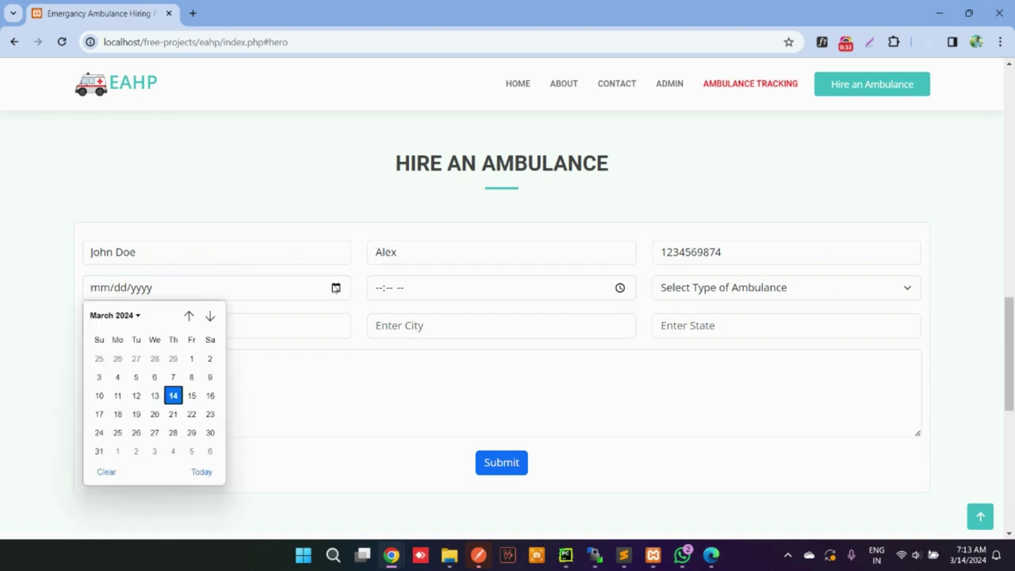
pyautogui.click(191, 396)
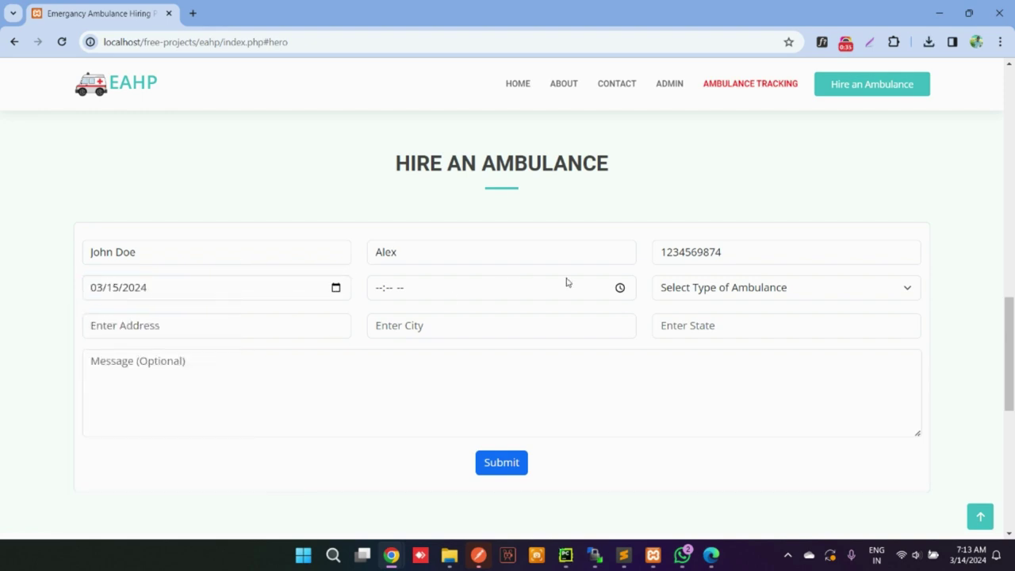
pyautogui.click(620, 288)
pyautogui.click(387, 382)
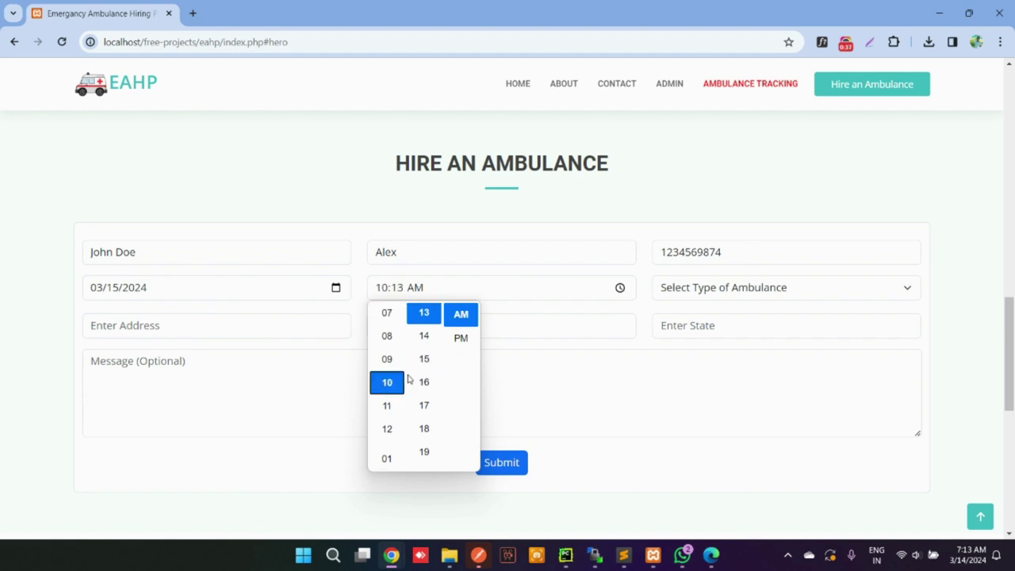
pyautogui.click(420, 358)
pyautogui.click(468, 318)
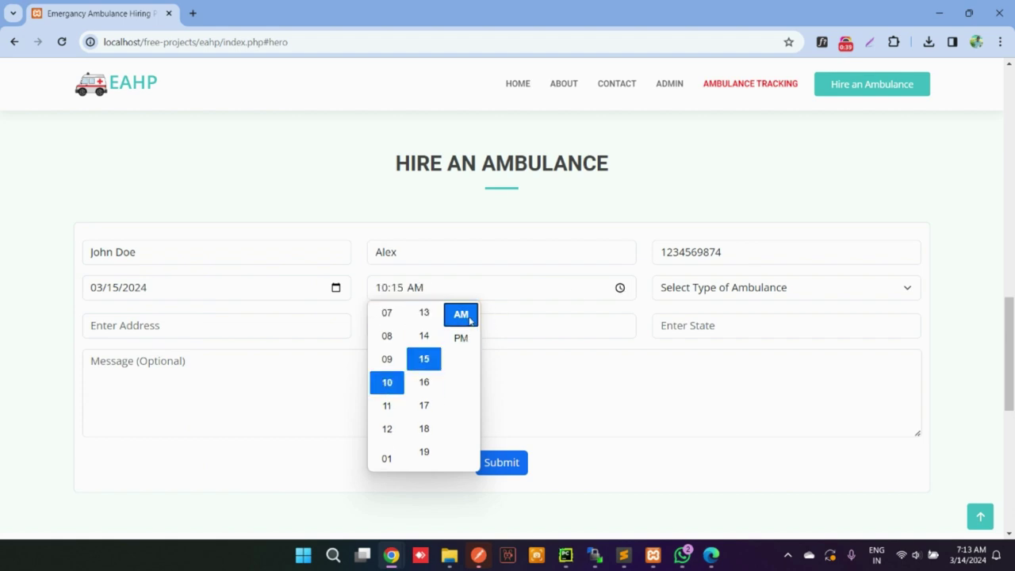
pyautogui.click(531, 374)
pyautogui.click(716, 289)
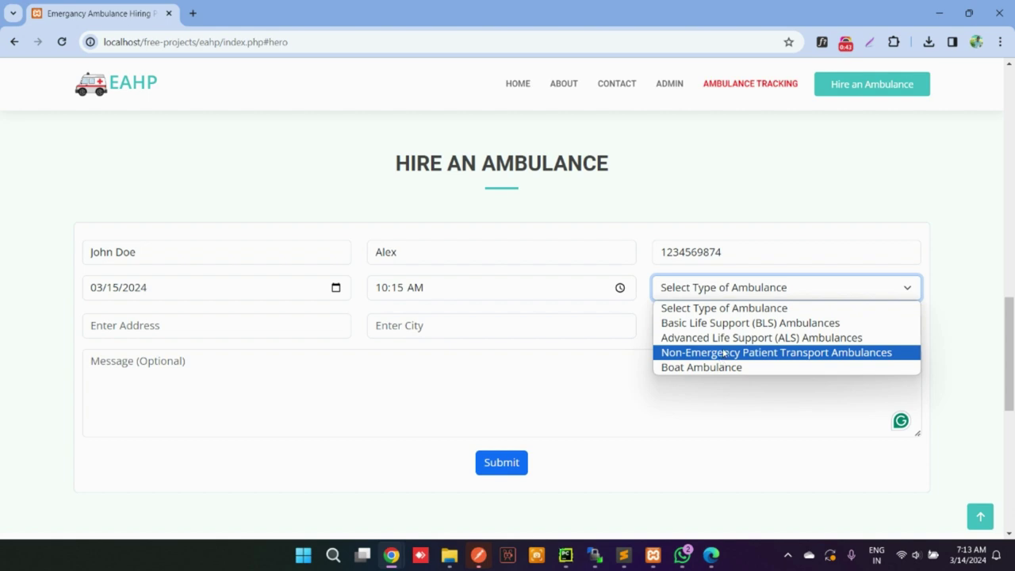
pyautogui.click(723, 354)
# Fill in the pickup address, city New Delhi, state Delhi, message 'Please be on time', and submit
pyautogui.click(257, 321)
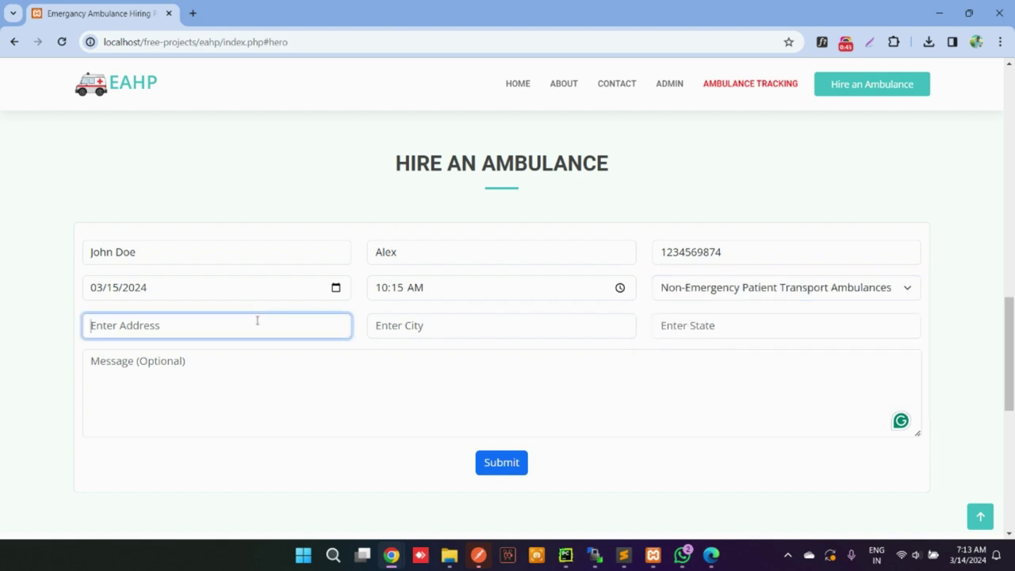
pyautogui.write('Hn 18/1 Xyz')
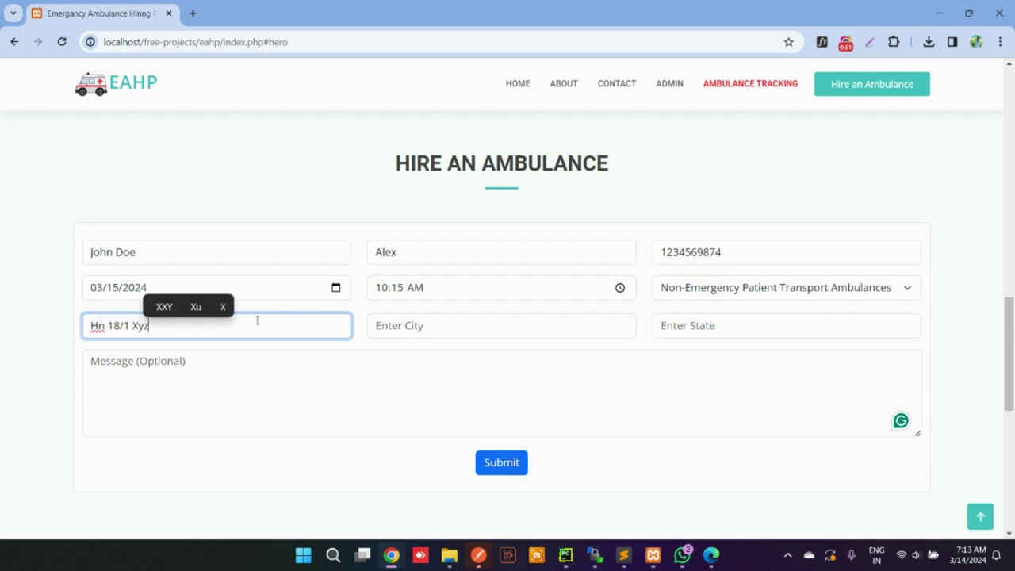
pyautogui.write(' Apartme')
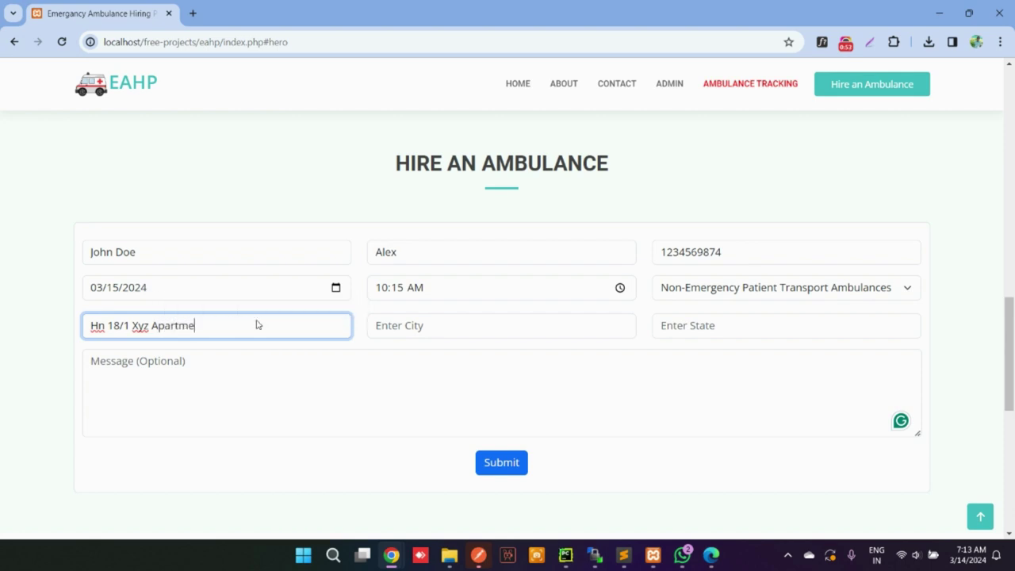
pyautogui.write('nt Ma')
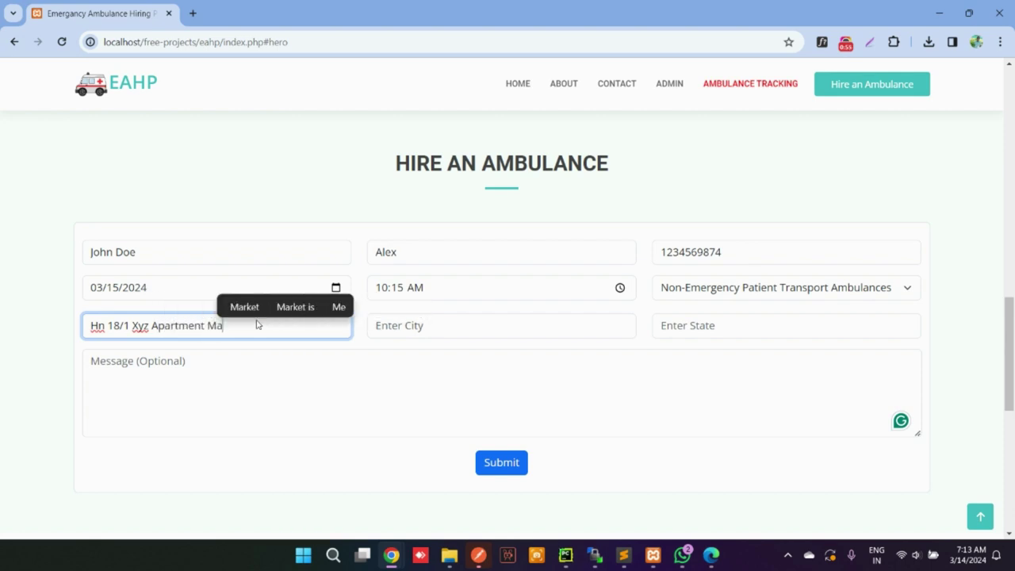
pyautogui.write('yur Vihar')
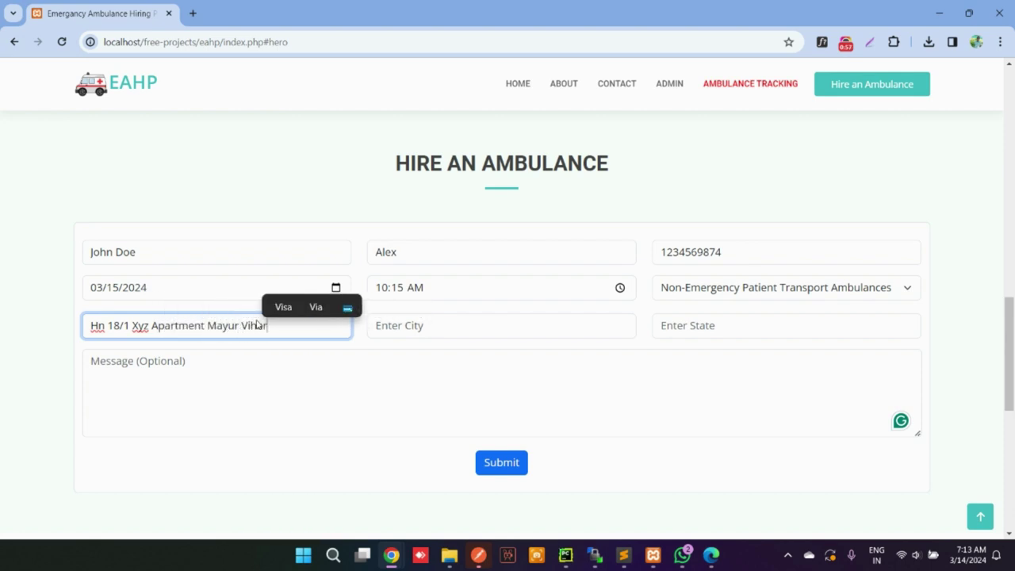
pyautogui.press('Tab')
pyautogui.write('New Delhi')
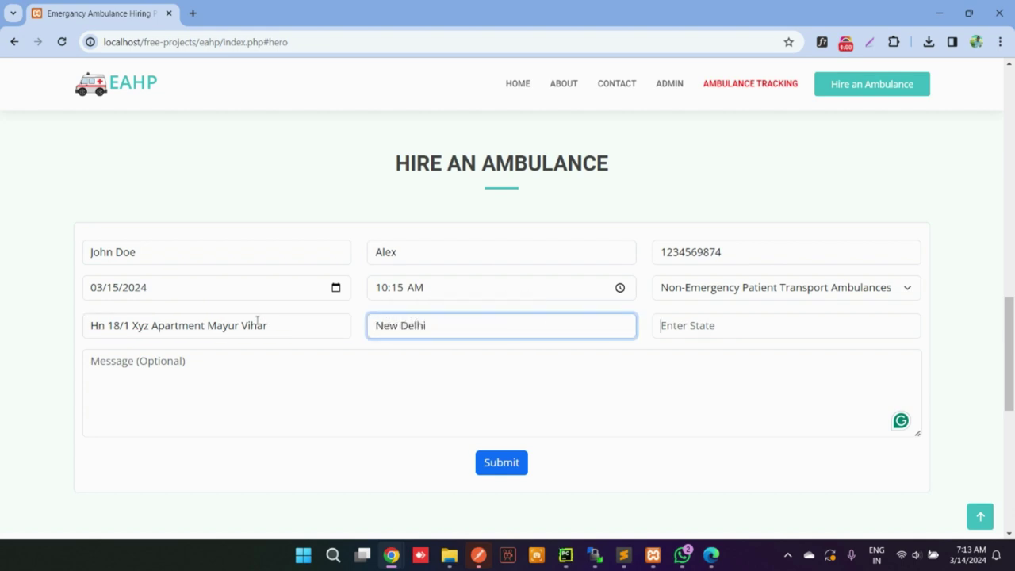
pyautogui.press('Tab')
pyautogui.write('Delhi')
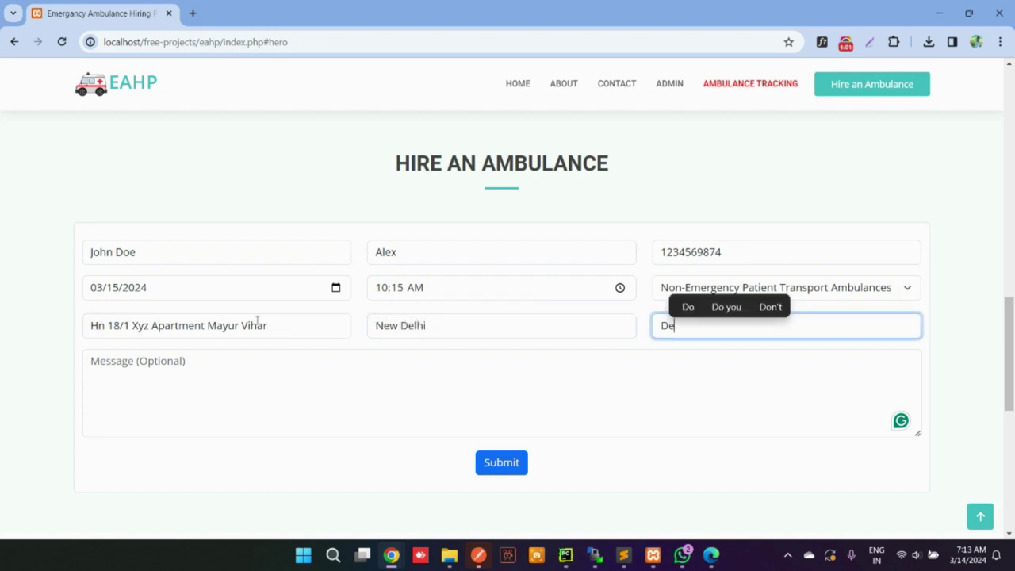
pyautogui.press('Tab')
pyautogui.write('Pl')
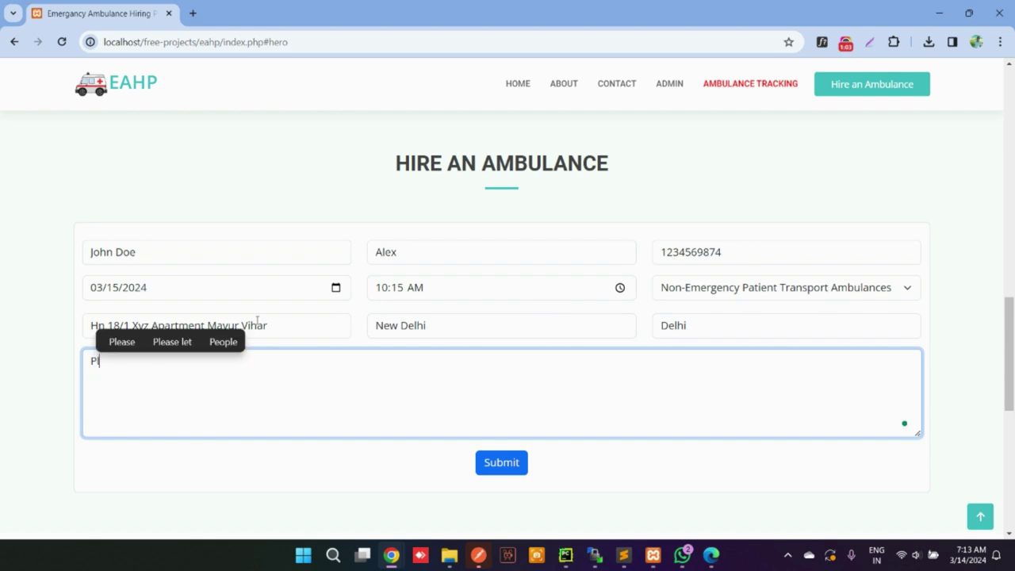
pyautogui.write('ease be on time')
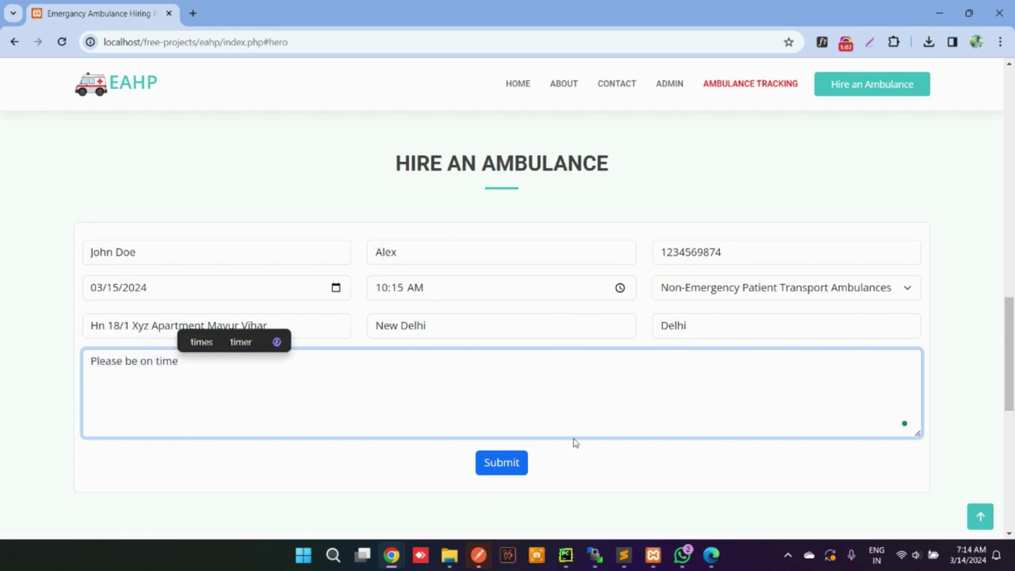
pyautogui.click(517, 466)
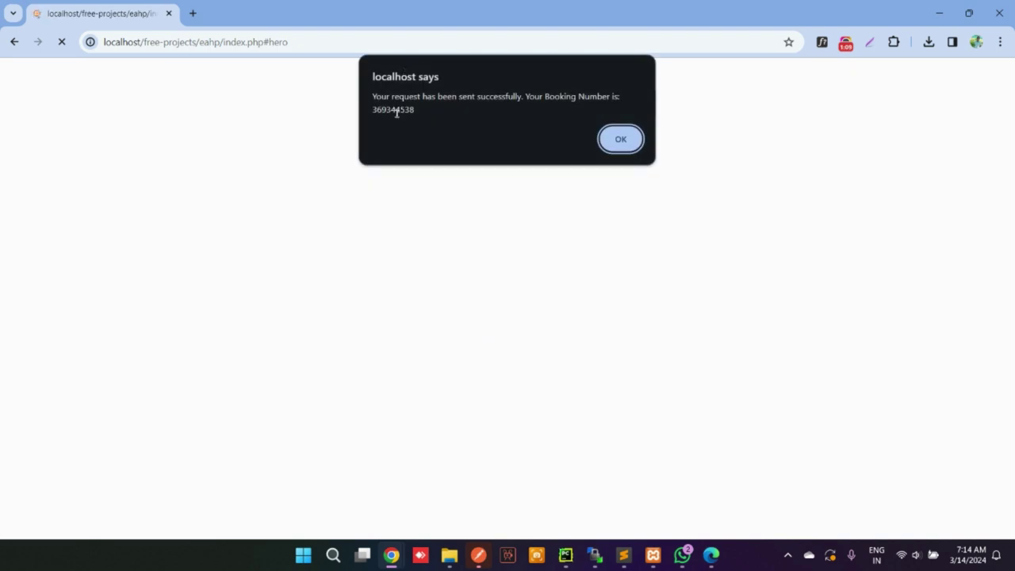
# Dismiss the booking confirmation and search Ambulance Tracking for the patient's first name
pyautogui.click(612, 138)
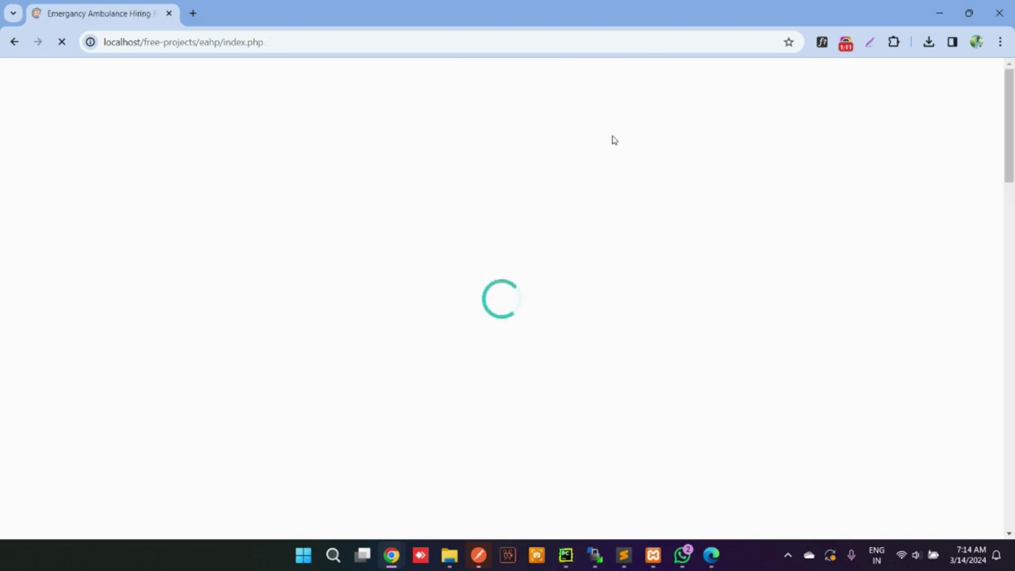
pyautogui.click(769, 118)
pyautogui.click(395, 249)
pyautogui.write('John')
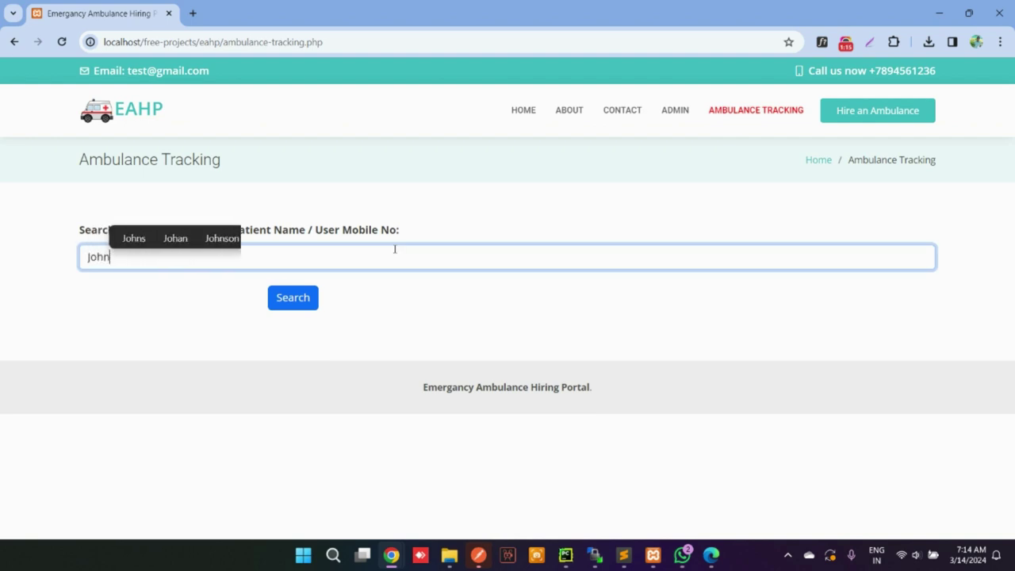
pyautogui.press('Return')
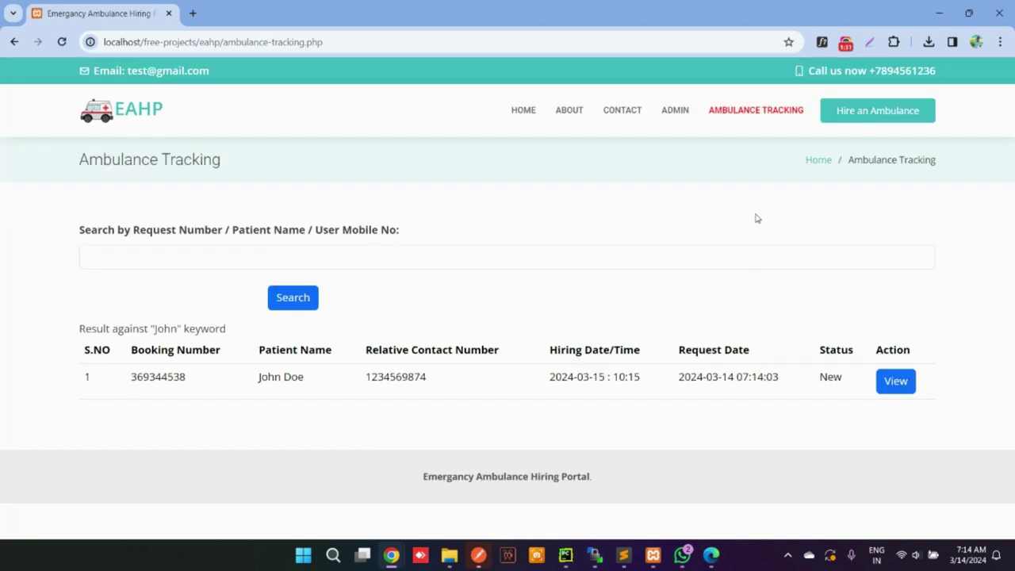
# Sign in as admin in a new tab with the admin password and open the new booking's details
pyautogui.middleClick(671, 114)
pyautogui.click(254, 16)
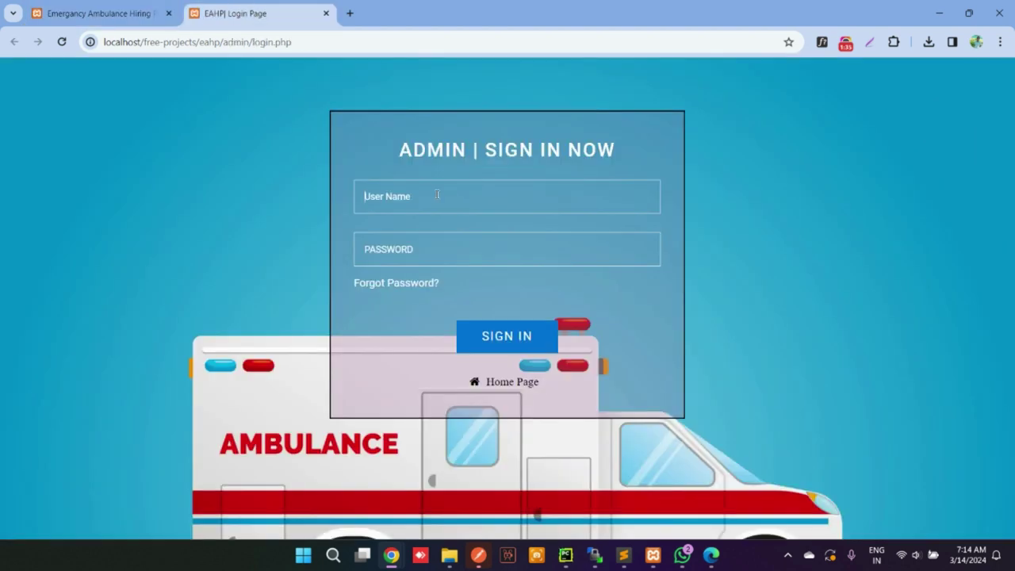
pyautogui.write('adminTest@123')
pyautogui.press('Return')
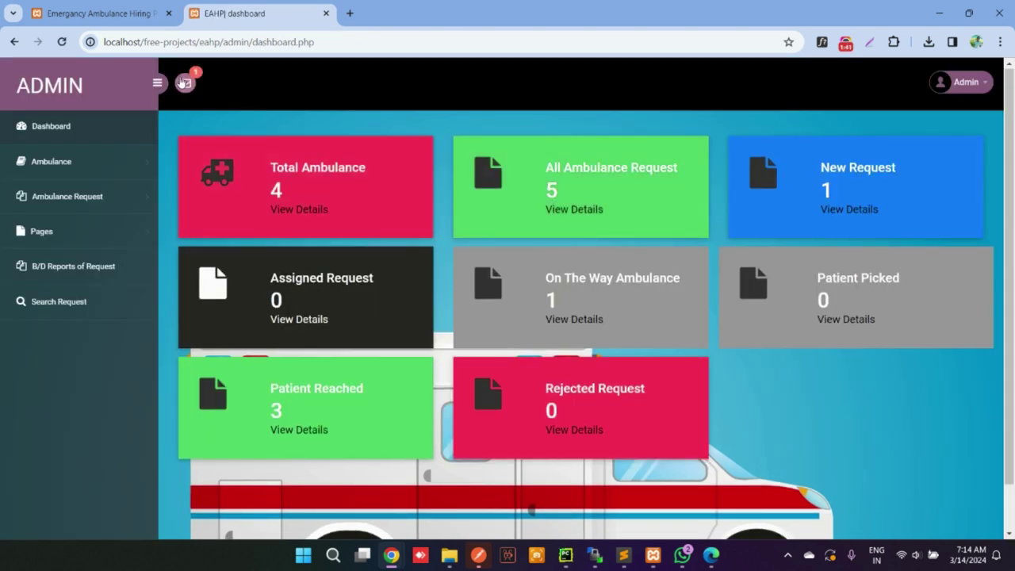
pyautogui.click(185, 82)
pyautogui.click(829, 193)
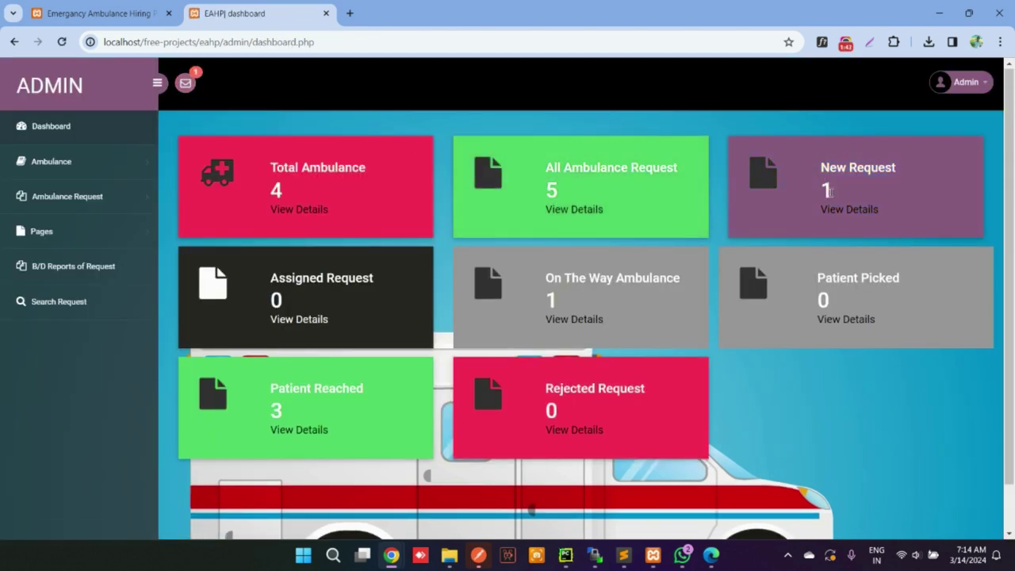
pyautogui.click(940, 235)
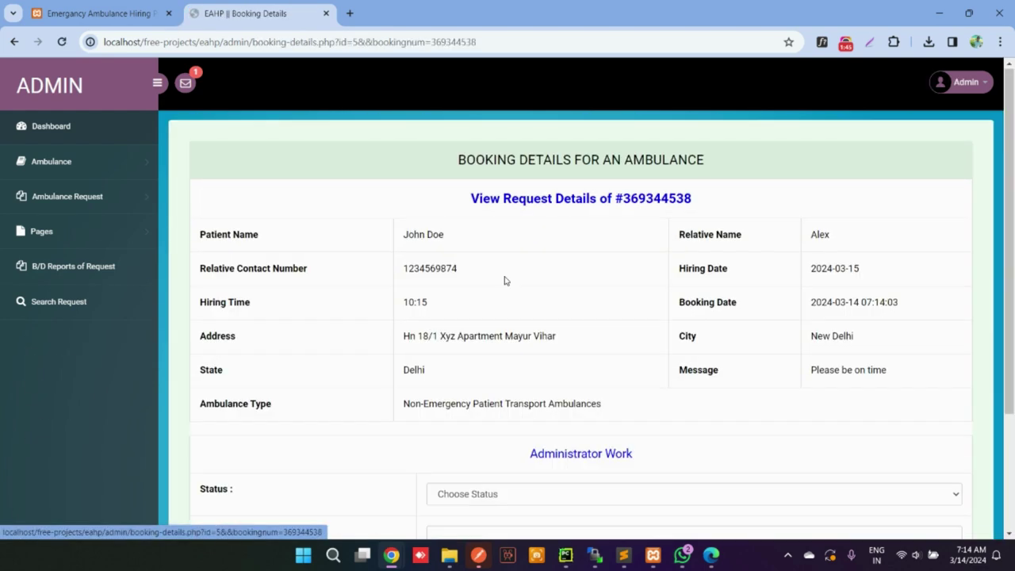
# Set the booking status to Assigned and assign the ALS ambulance DL15RT5678
pyautogui.scroll(-2, 503, 281)
pyautogui.click(547, 334)
pyautogui.click(477, 370)
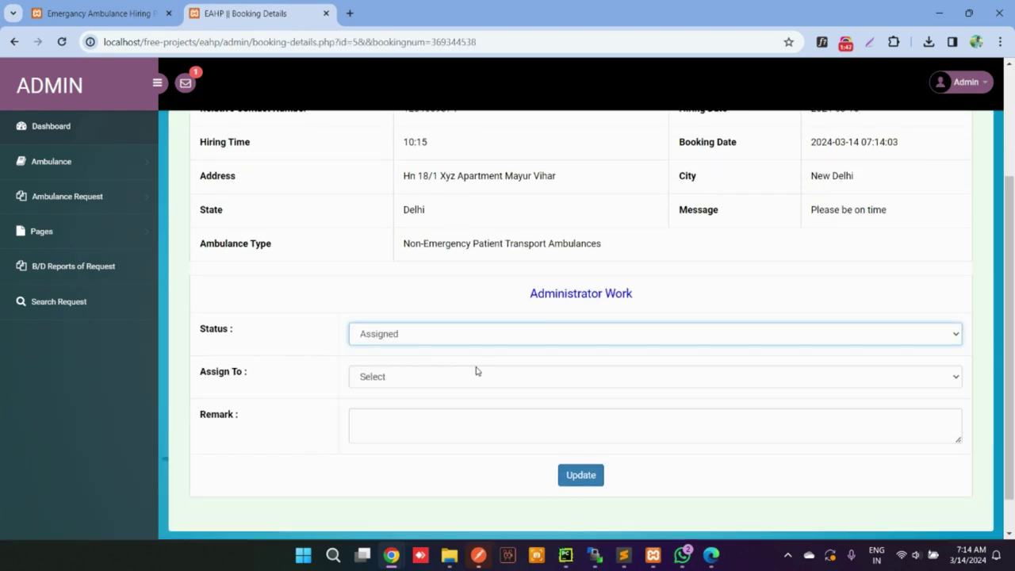
pyautogui.click(439, 381)
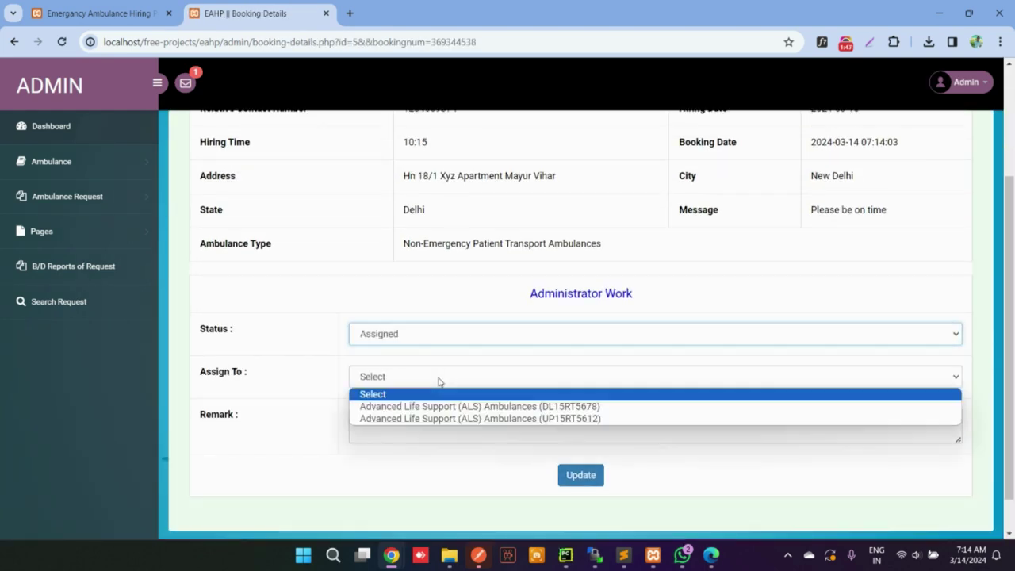
pyautogui.click(446, 336)
pyautogui.click(397, 377)
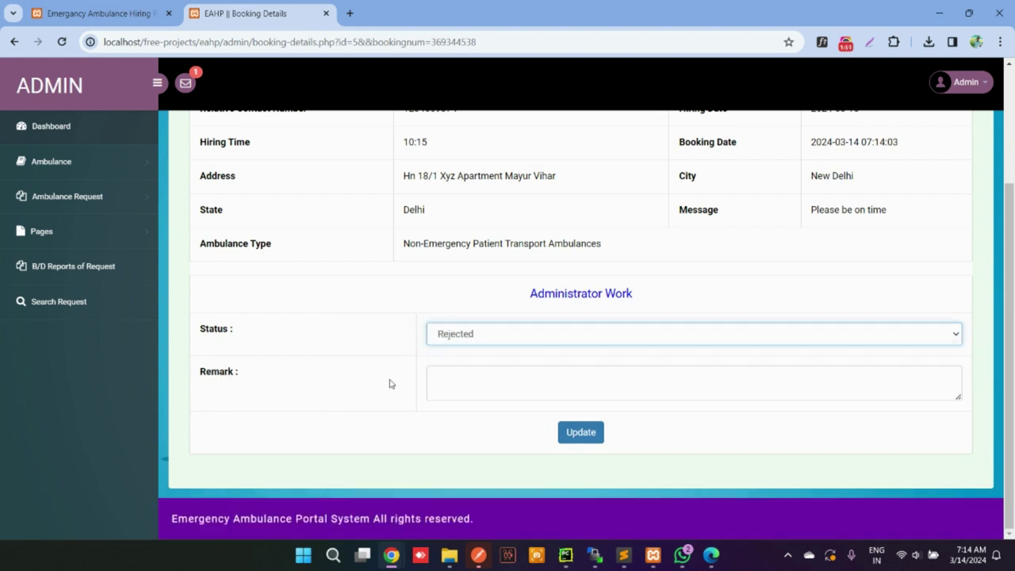
pyautogui.click(491, 389)
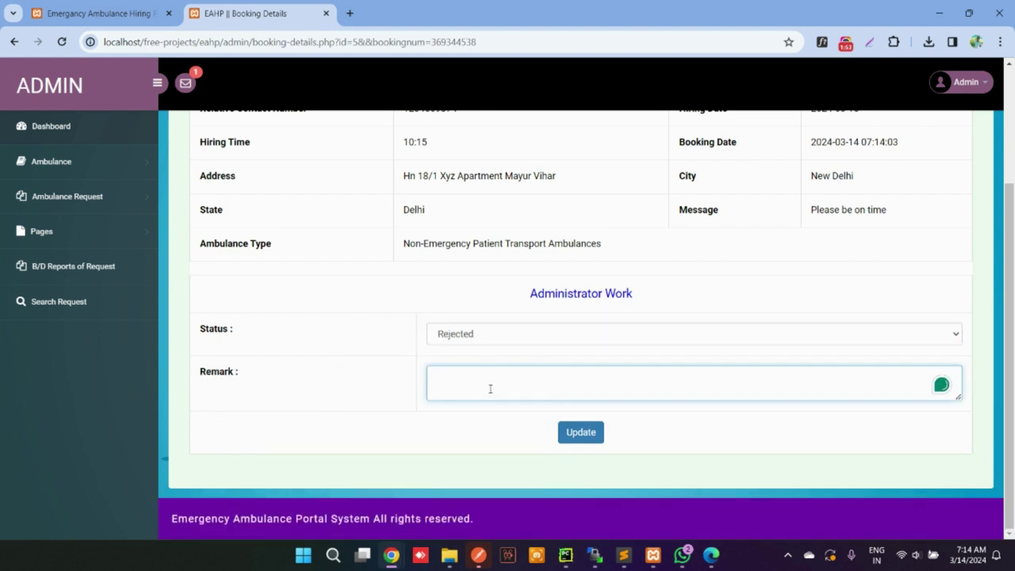
pyautogui.click(511, 341)
pyautogui.click(466, 362)
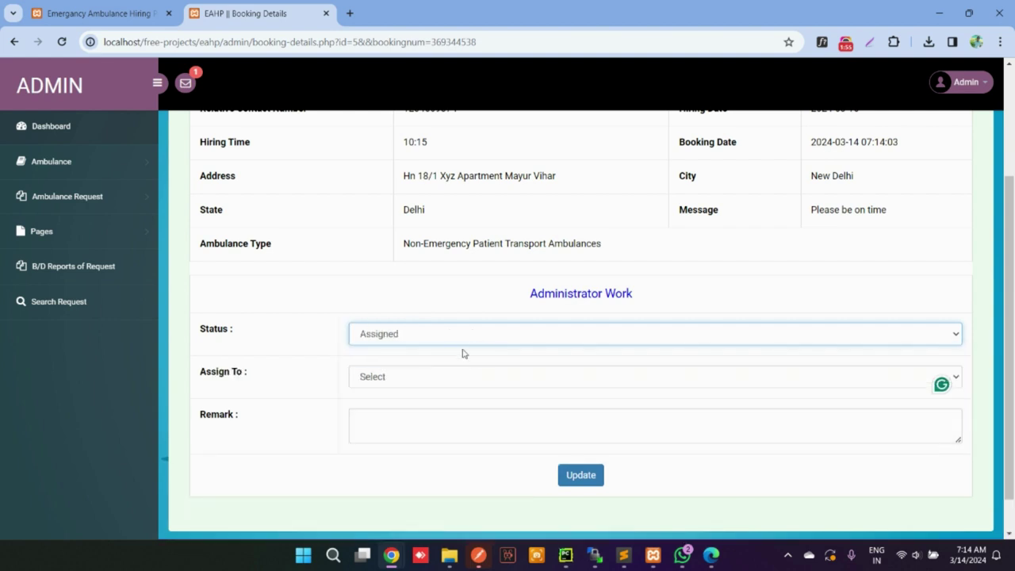
pyautogui.click(410, 381)
pyautogui.click(412, 406)
# Type and correct the remark 'Ambulance Assigned', then save the update
pyautogui.click(417, 418)
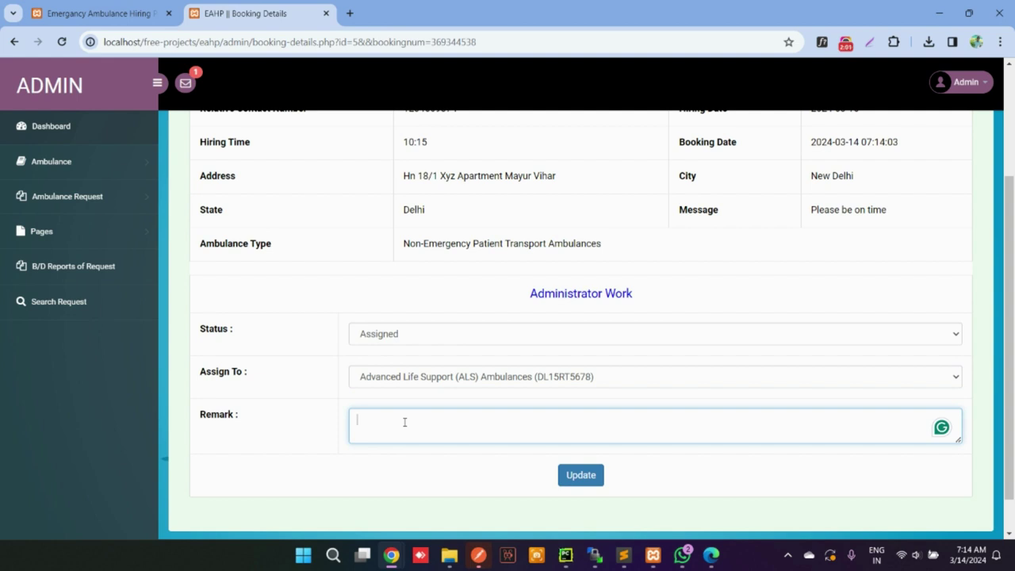
pyautogui.write('AmbulanceAsigned')
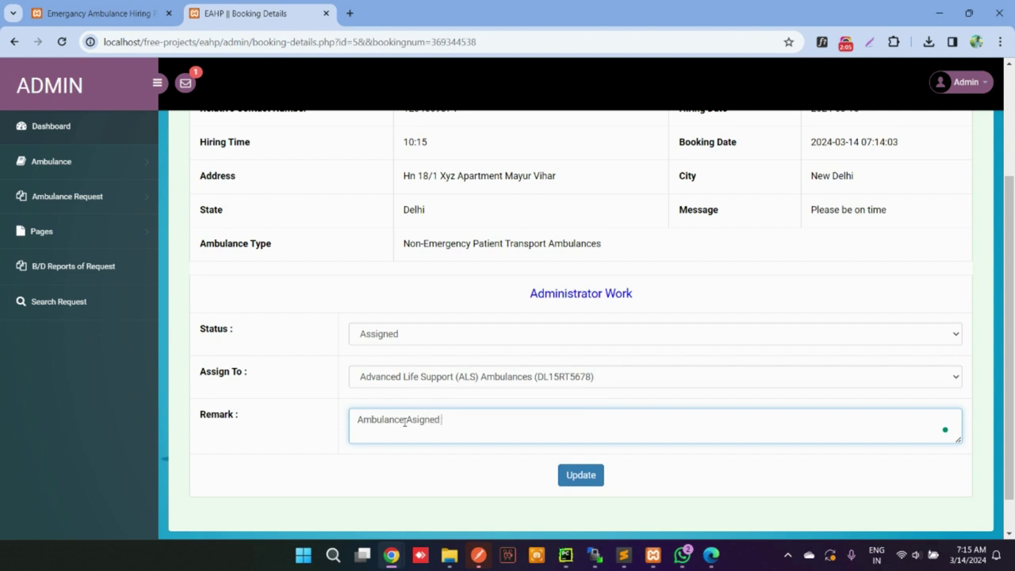
pyautogui.click(404, 420)
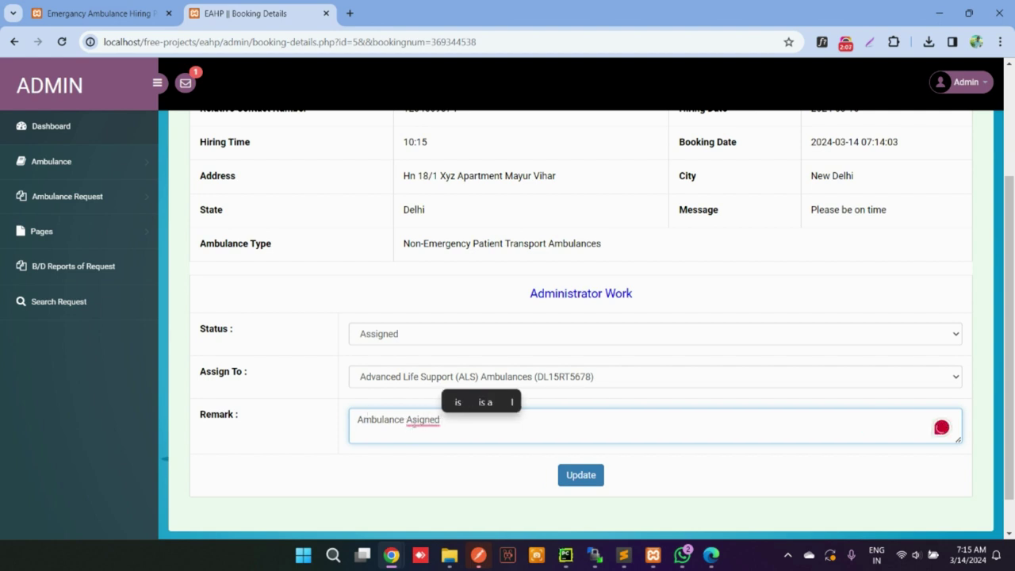
pyautogui.click(413, 428)
pyautogui.write('s')
pyautogui.click(581, 475)
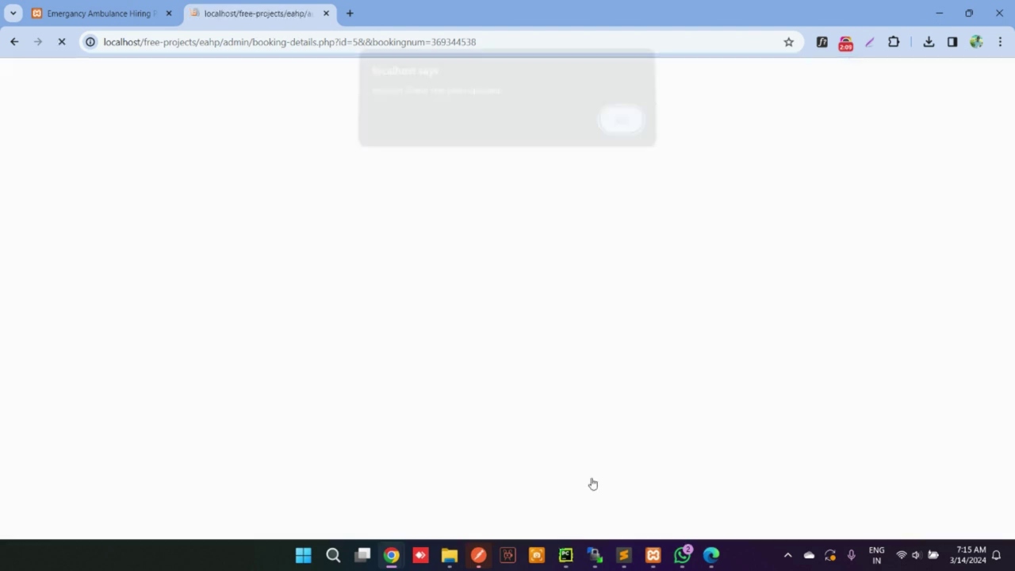
# Check the booking on the public tracking tab, then open booking 5's details in the admin list
pyautogui.click(621, 125)
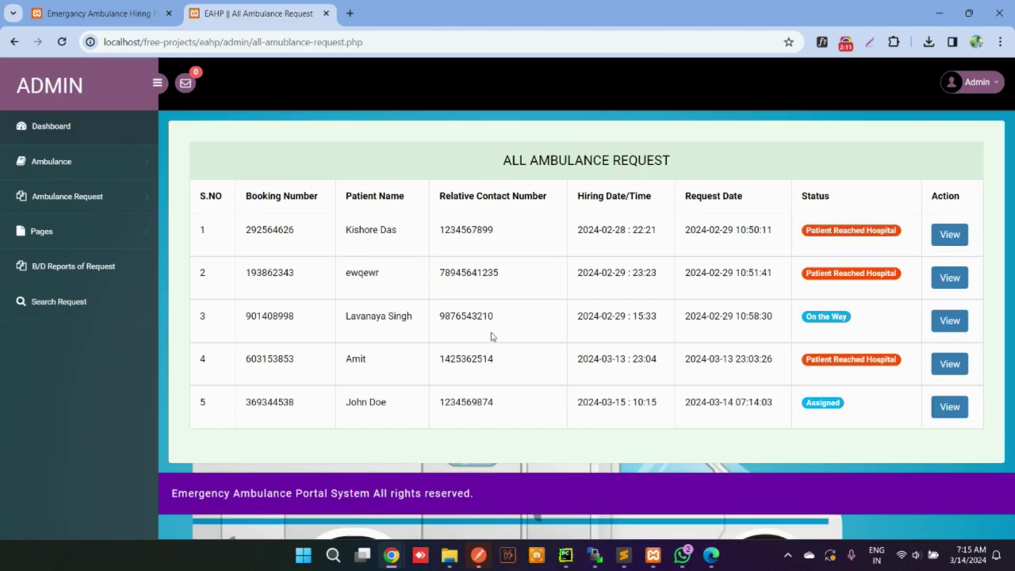
pyautogui.click(127, 15)
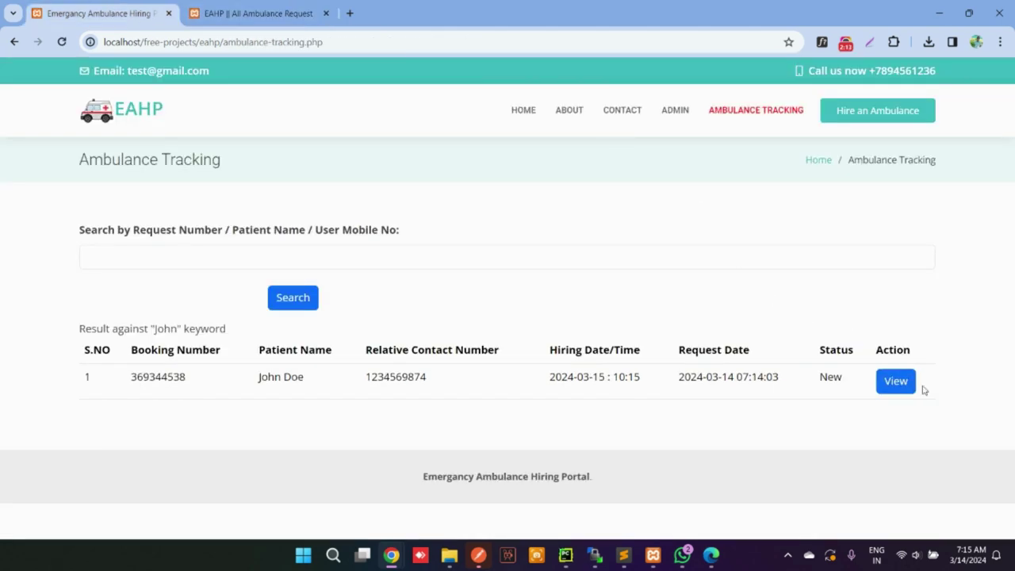
pyautogui.click(896, 380)
pyautogui.scroll(-3, 584, 282)
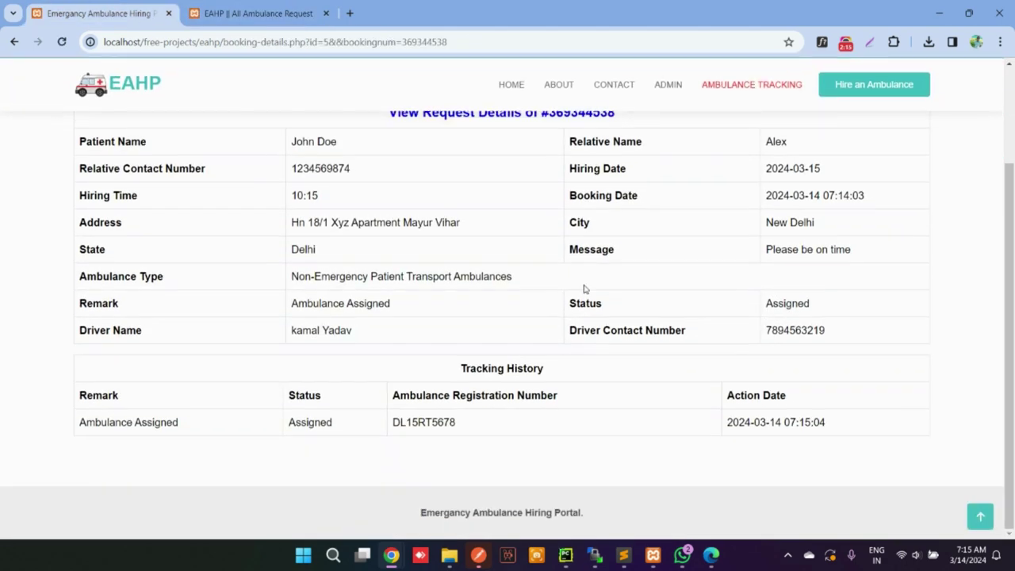
pyautogui.scroll(2, 294, 168)
pyautogui.moveTo(313, 204); pyautogui.dragTo(695, 464)
pyautogui.click(698, 454)
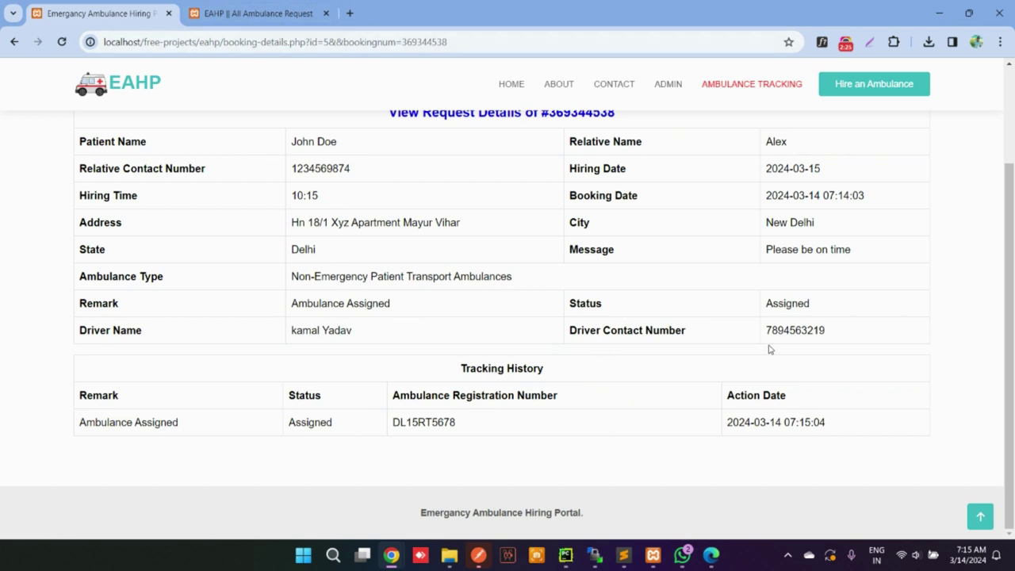
pyautogui.click(262, 6)
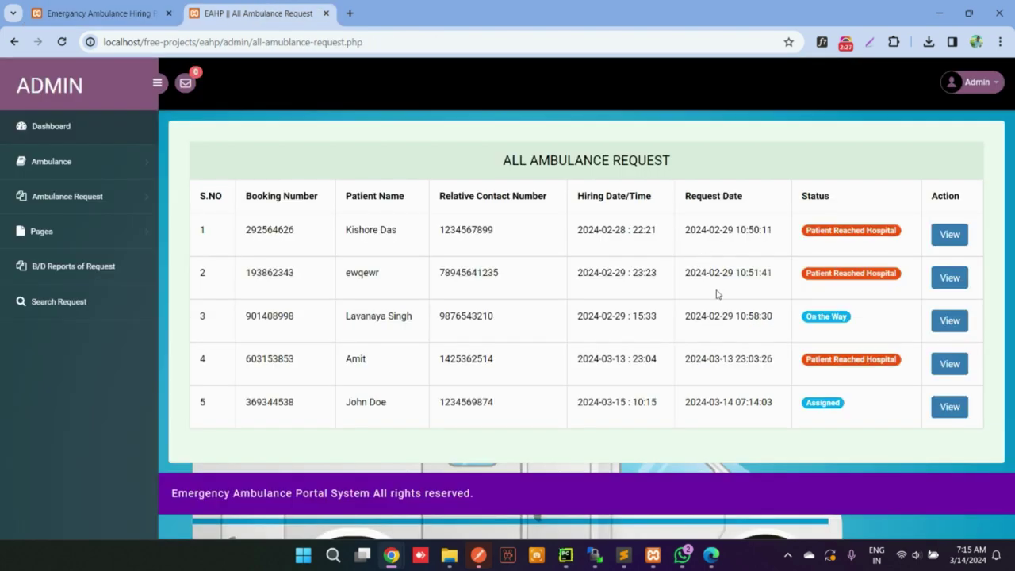
pyautogui.click(949, 406)
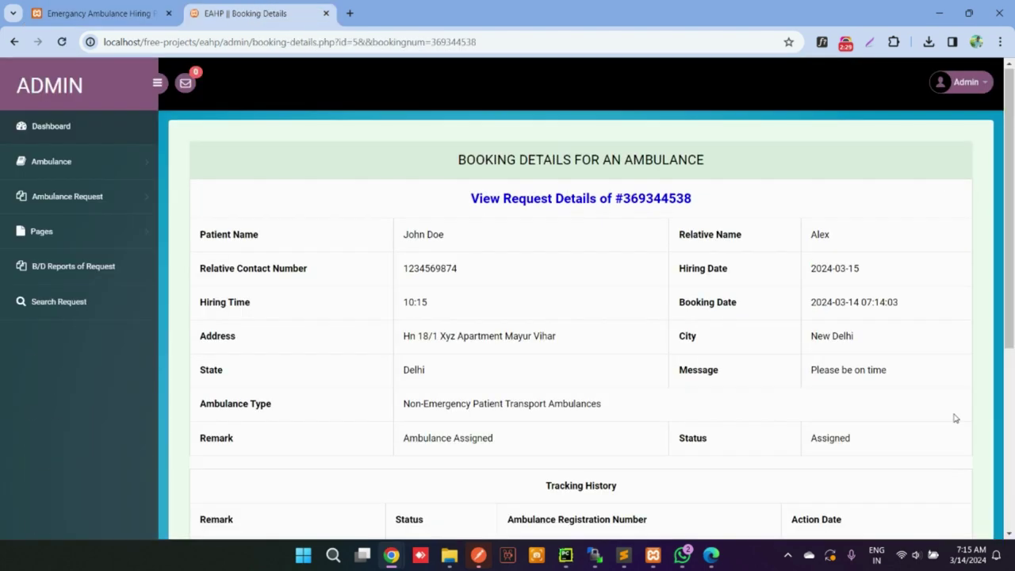
# Save status On the way with remark 'Ambulance is on the way to pick the patient'
pyautogui.scroll(-5, 759, 368)
pyautogui.scroll(-1, 759, 367)
pyautogui.click(537, 341)
pyautogui.click(484, 363)
pyautogui.click(487, 372)
pyautogui.write('Ambulance')
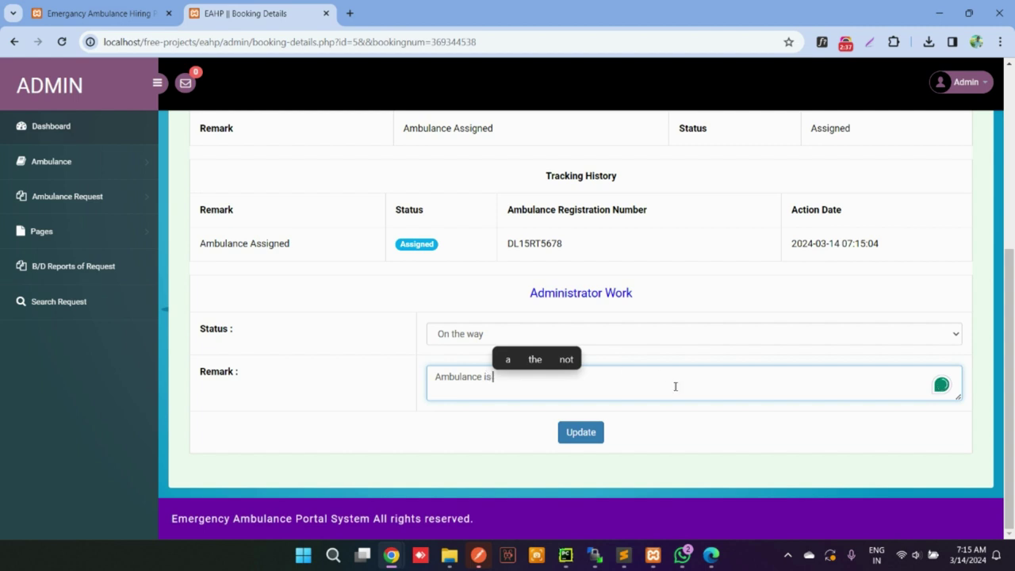
pyautogui.write('is on the')
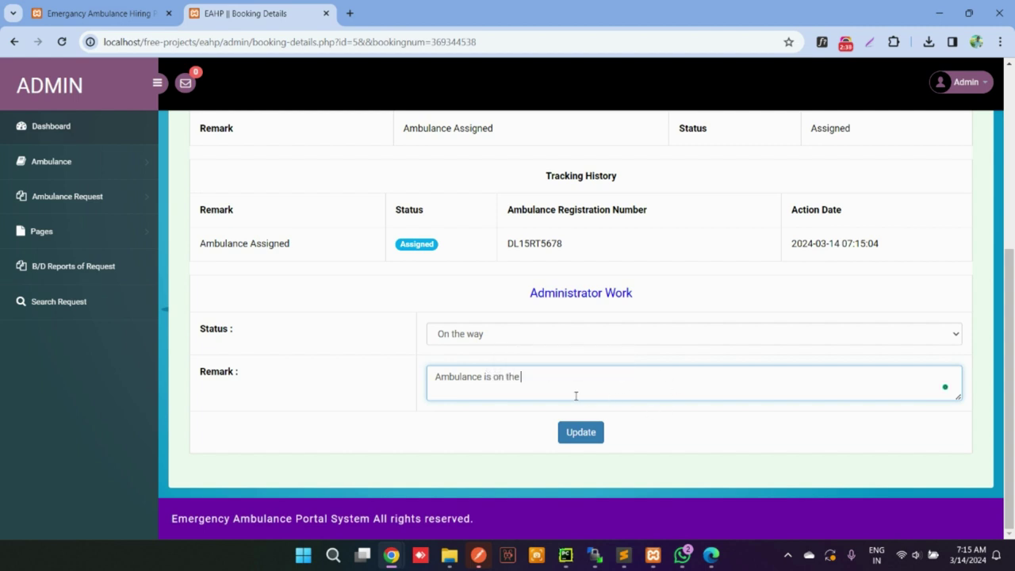
pyautogui.write(' way to pi')
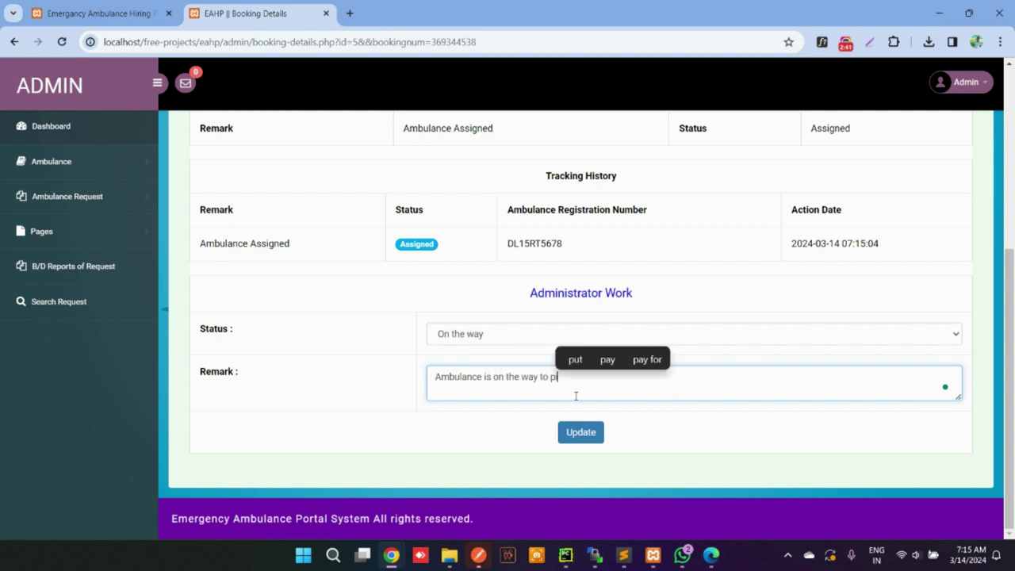
pyautogui.write('ck the ')
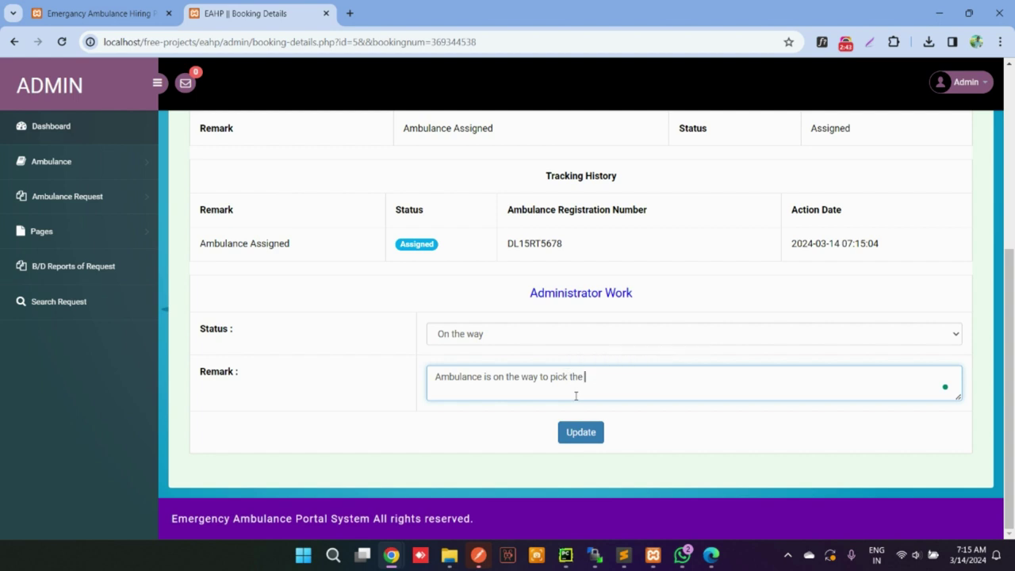
pyautogui.write('patient')
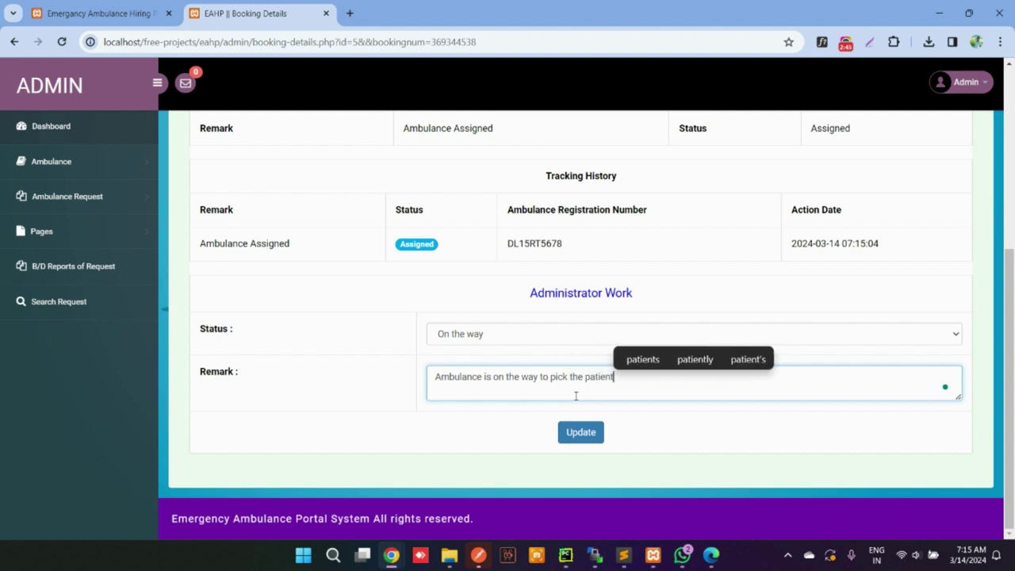
pyautogui.click(583, 434)
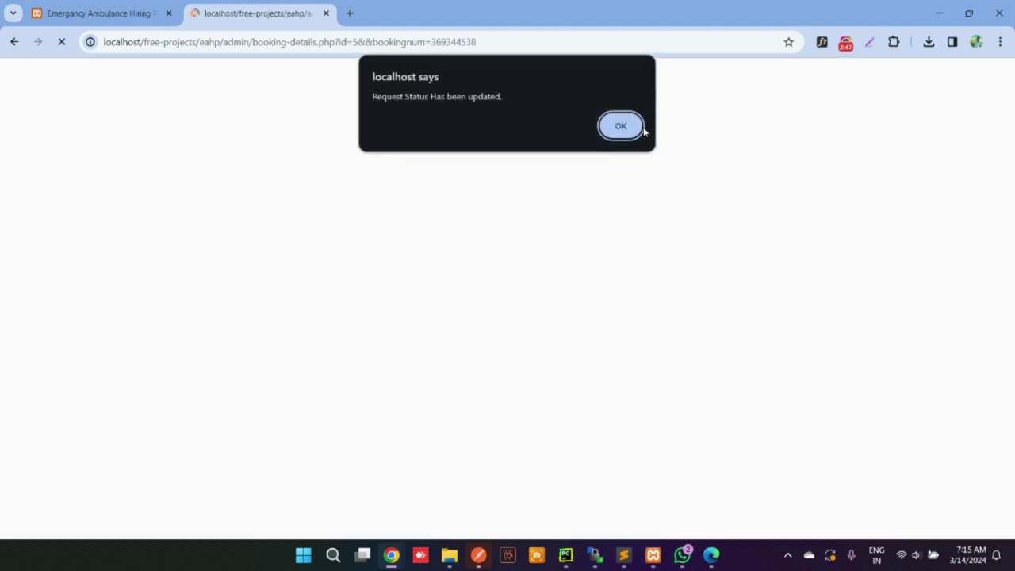
pyautogui.click(619, 125)
# Reopen the booking and save status Pick Patient with remark 'Patient is picked up heading to destination'
pyautogui.click(950, 406)
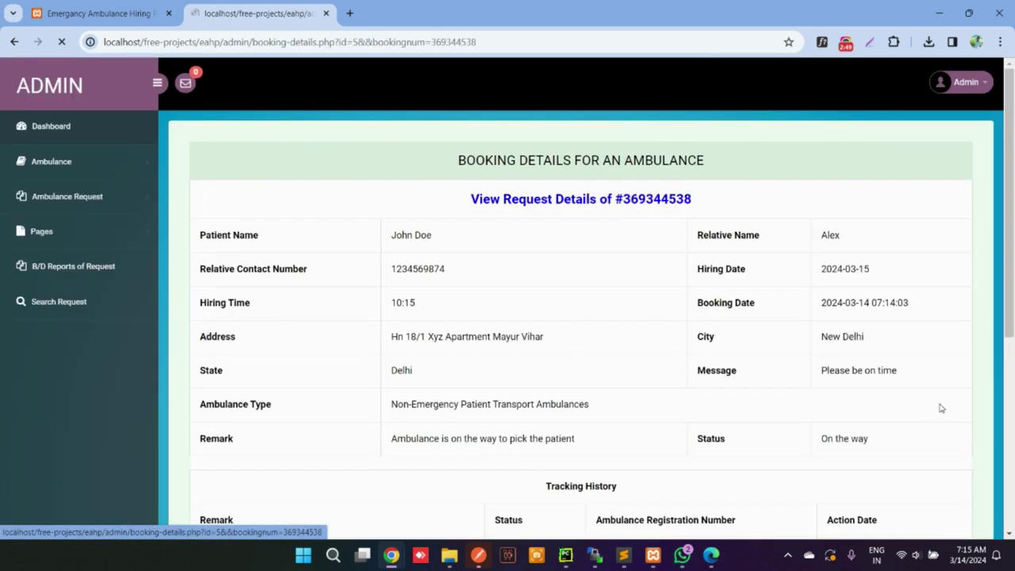
pyautogui.scroll(-3, 644, 386)
pyautogui.click(523, 479)
pyautogui.click(492, 500)
pyautogui.click(487, 482)
pyautogui.click(482, 509)
pyautogui.click(481, 515)
pyautogui.scroll(-2, 482, 508)
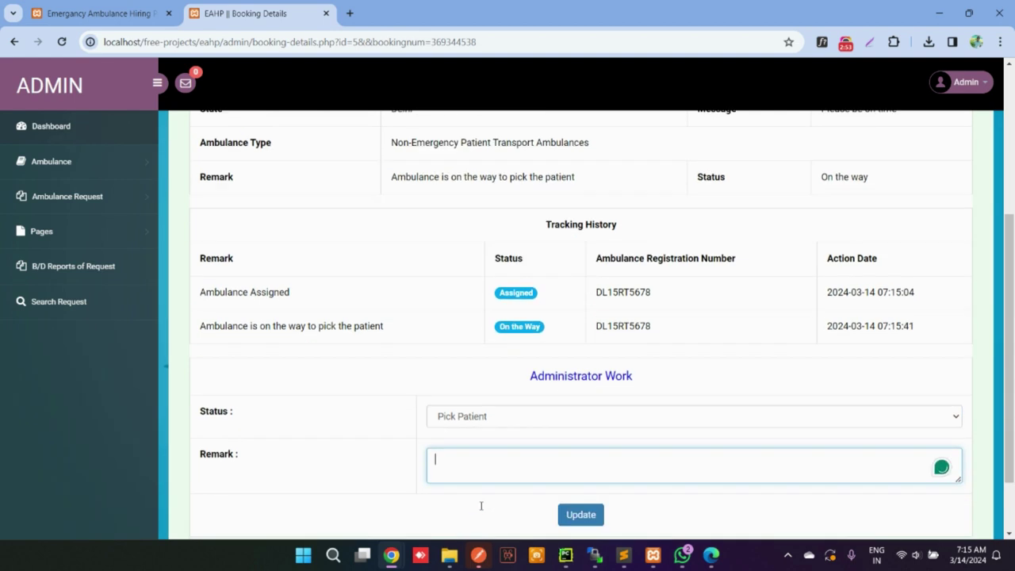
pyautogui.write('Patien')
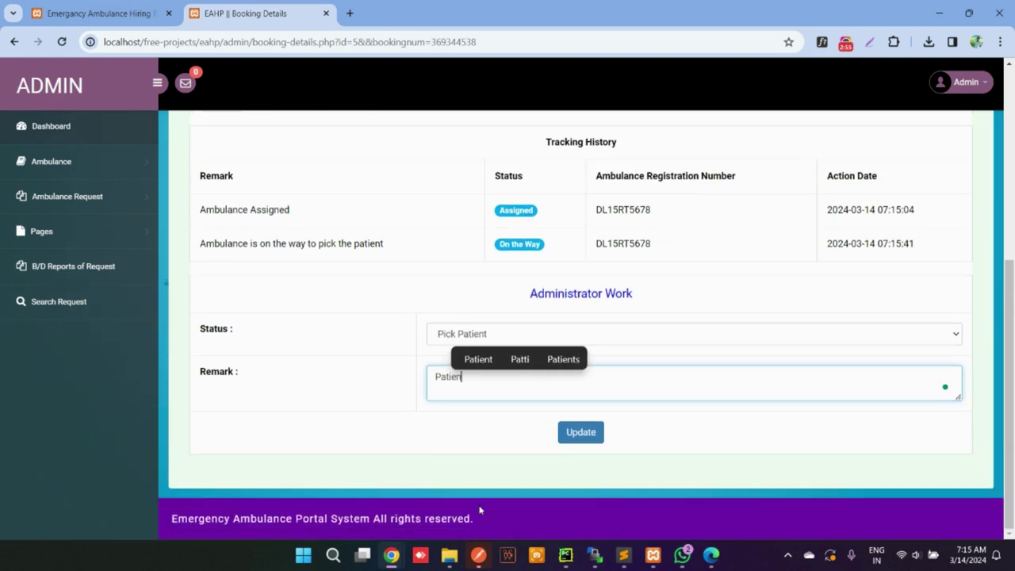
pyautogui.write('t ')
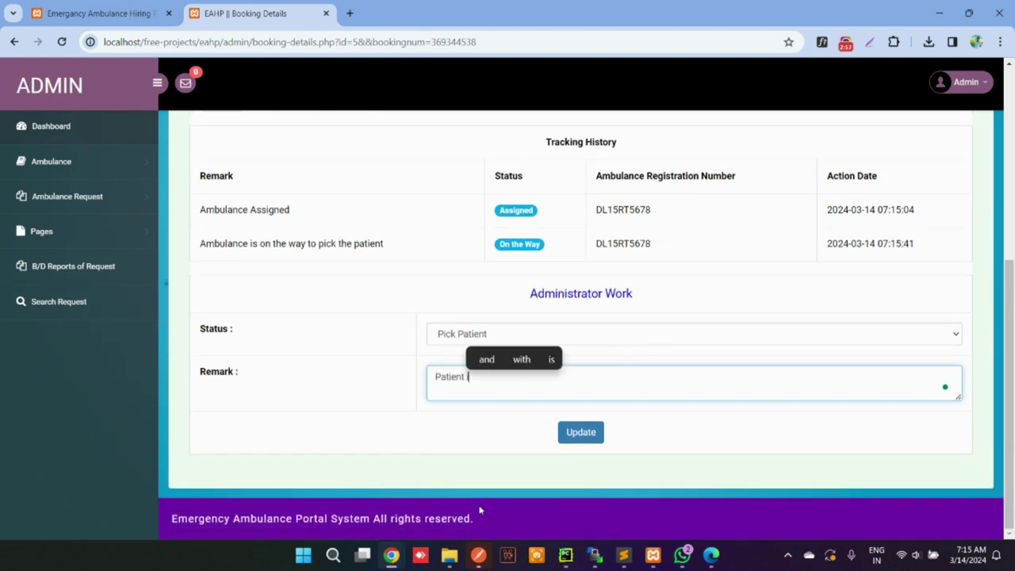
pyautogui.write('is pick')
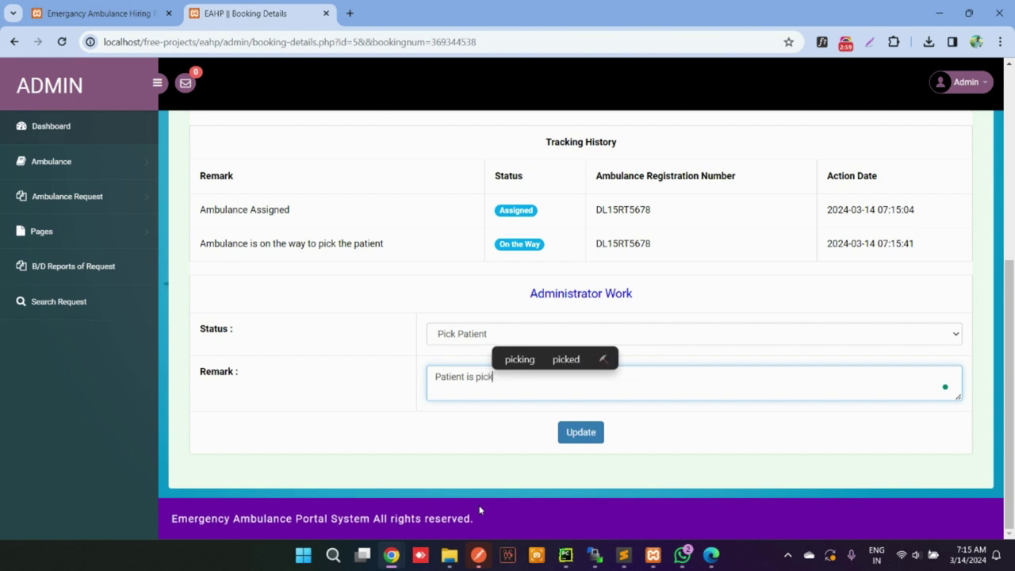
pyautogui.write('ed u')
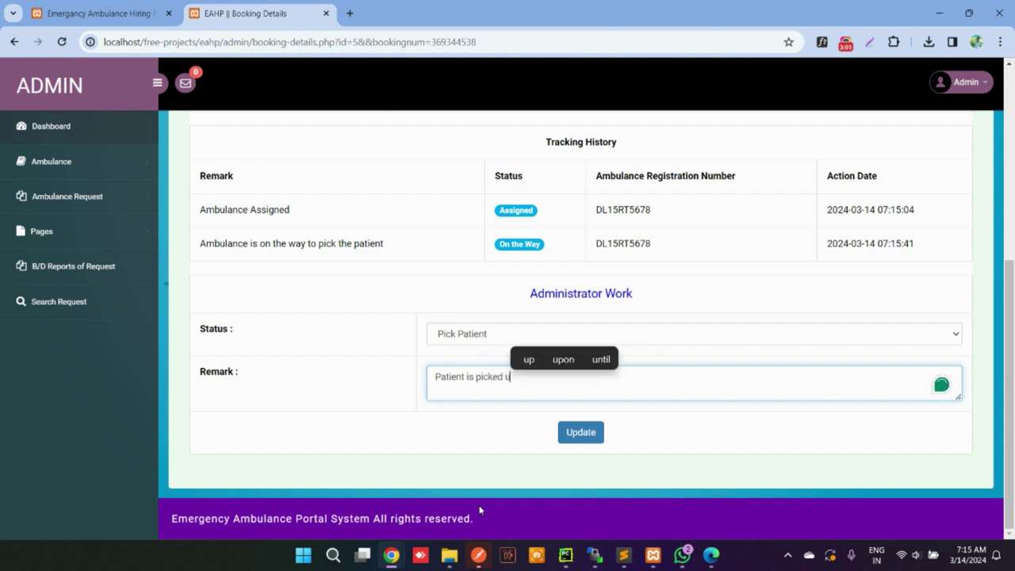
pyautogui.write('p headint')
pyautogui.press('BackSpace')
pyautogui.write('g to ')
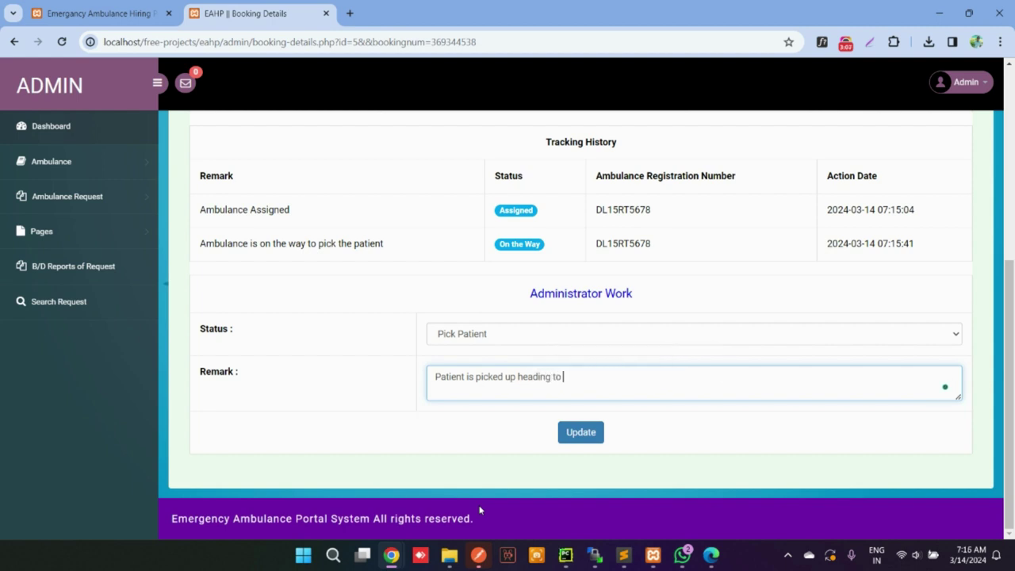
pyautogui.write('destination')
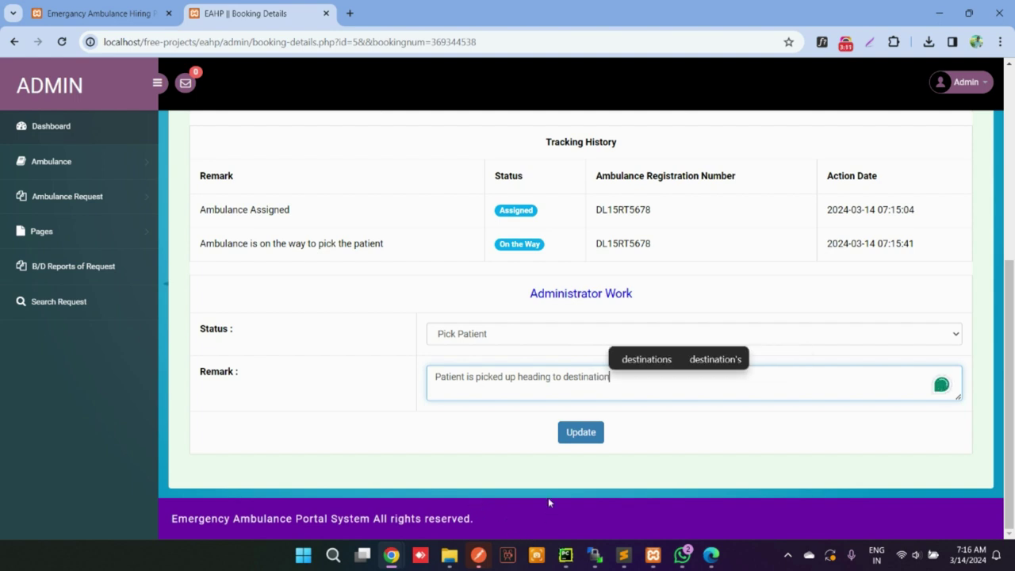
pyautogui.click(560, 437)
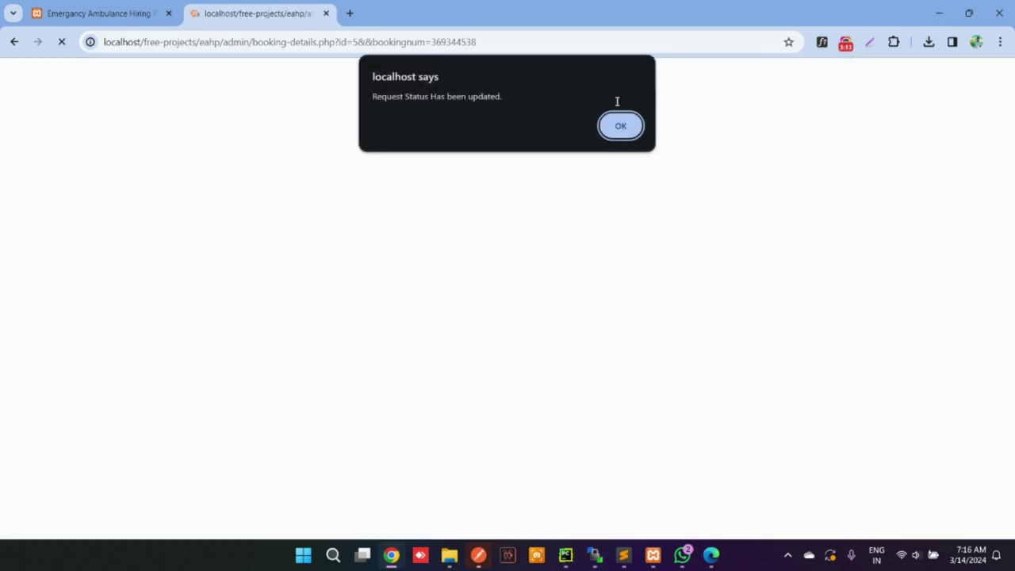
pyautogui.click(619, 127)
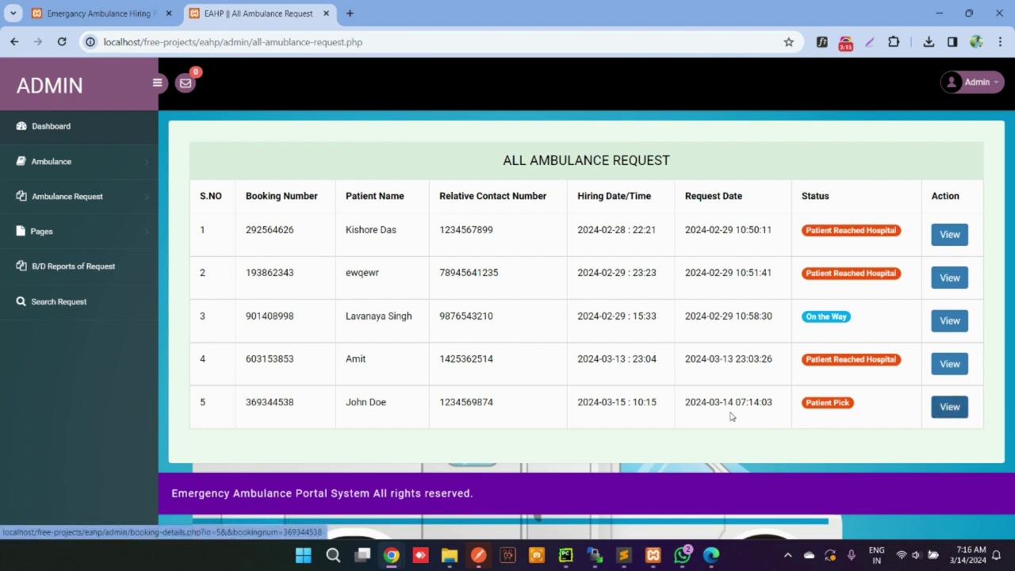
# Reopen the latest request and save status Reached with the corrected remark 'Reached hospital'
pyautogui.click(964, 408)
pyautogui.scroll(-10, 722, 393)
pyautogui.click(449, 331)
pyautogui.click(473, 361)
pyautogui.click(468, 371)
pyautogui.write('R')
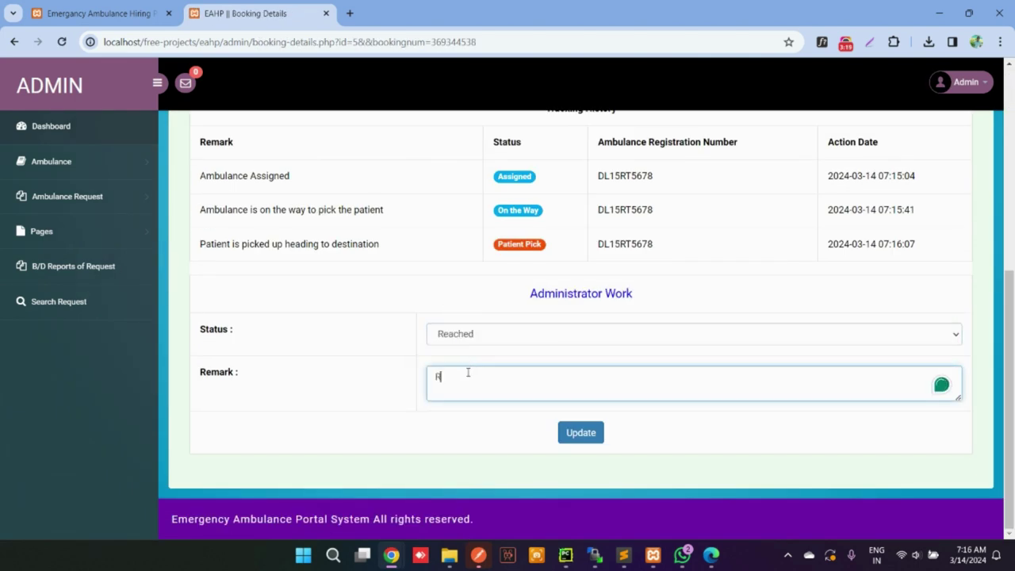
pyautogui.write('eahed hospita')
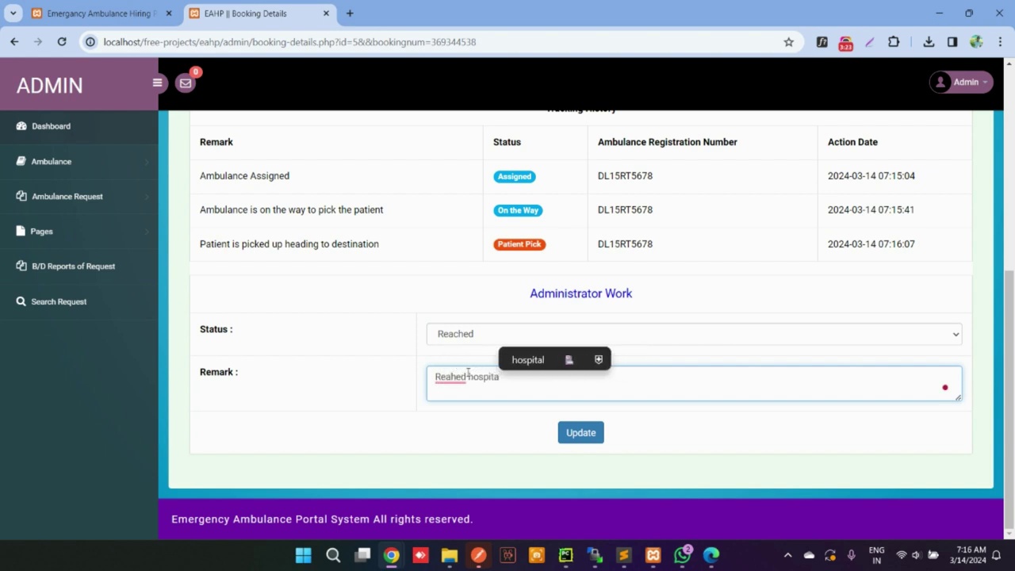
pyautogui.press('BackSpace')
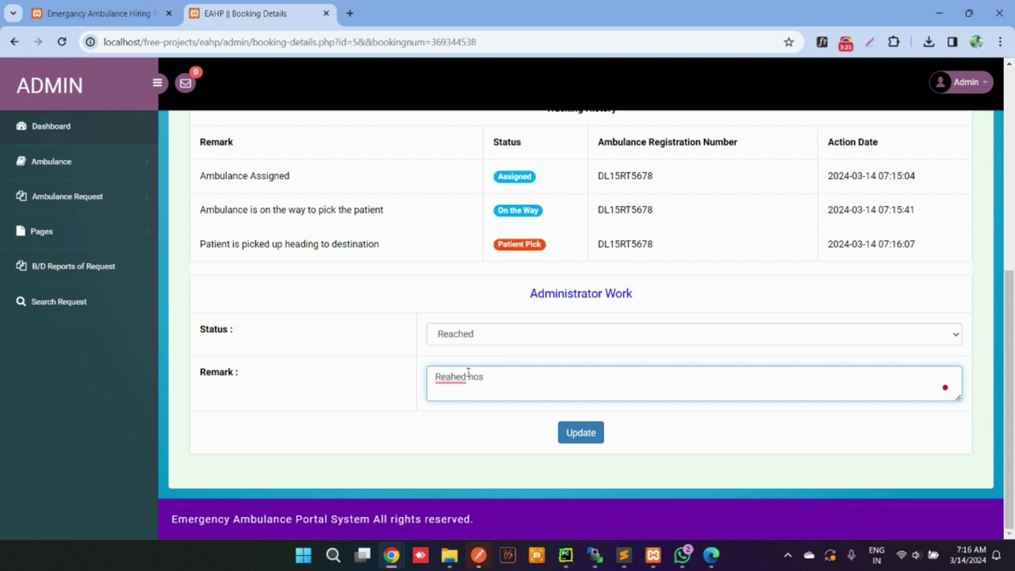
pyautogui.write('pital')
pyautogui.press('Return')
pyautogui.click(451, 379)
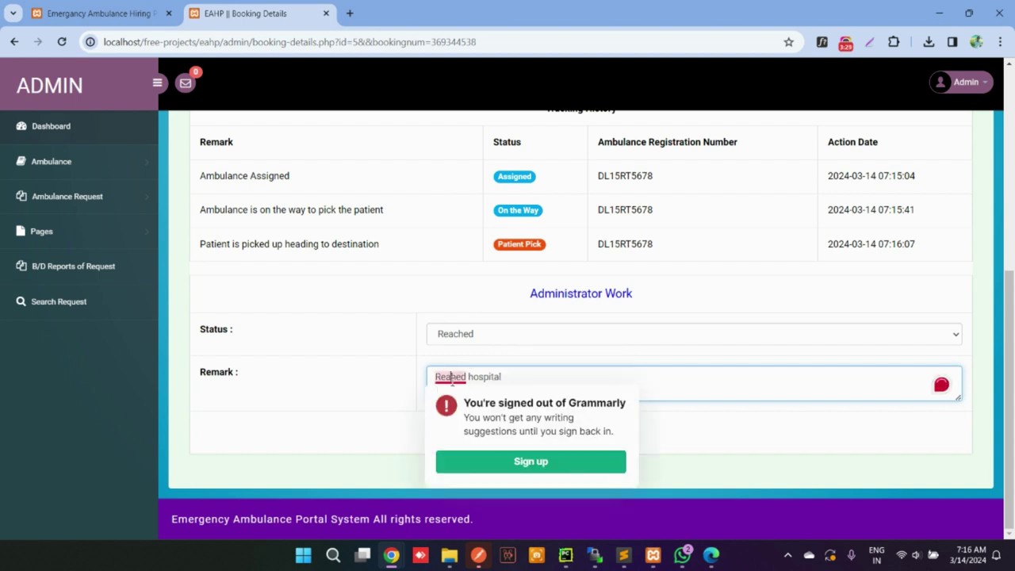
pyautogui.write('c')
pyautogui.click(573, 431)
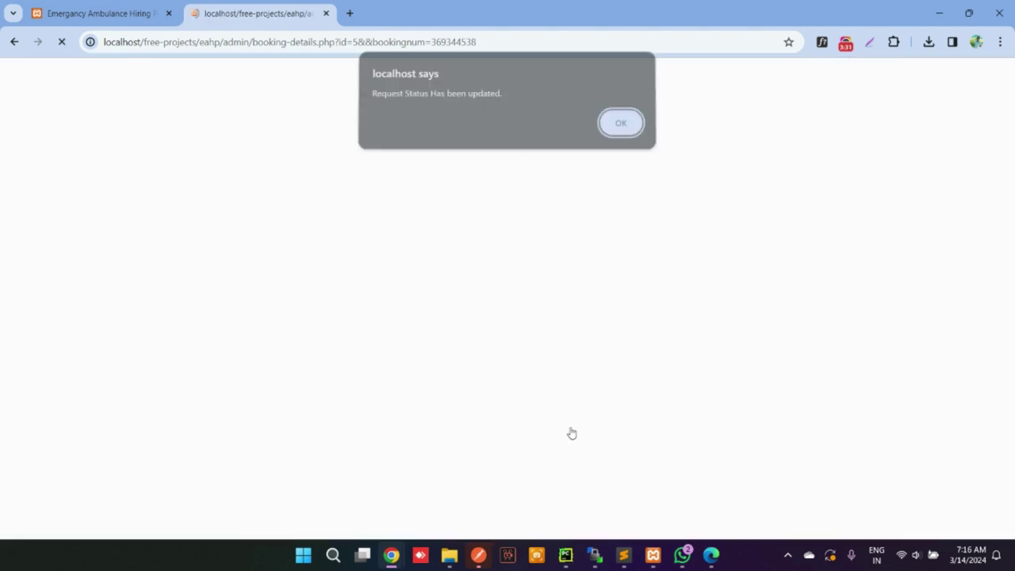
pyautogui.click(617, 125)
# Reload the public tracking page and compare its tracking history with the admin booking details
pyautogui.click(154, 4)
pyautogui.click(61, 41)
pyautogui.scroll(-2, 420, 307)
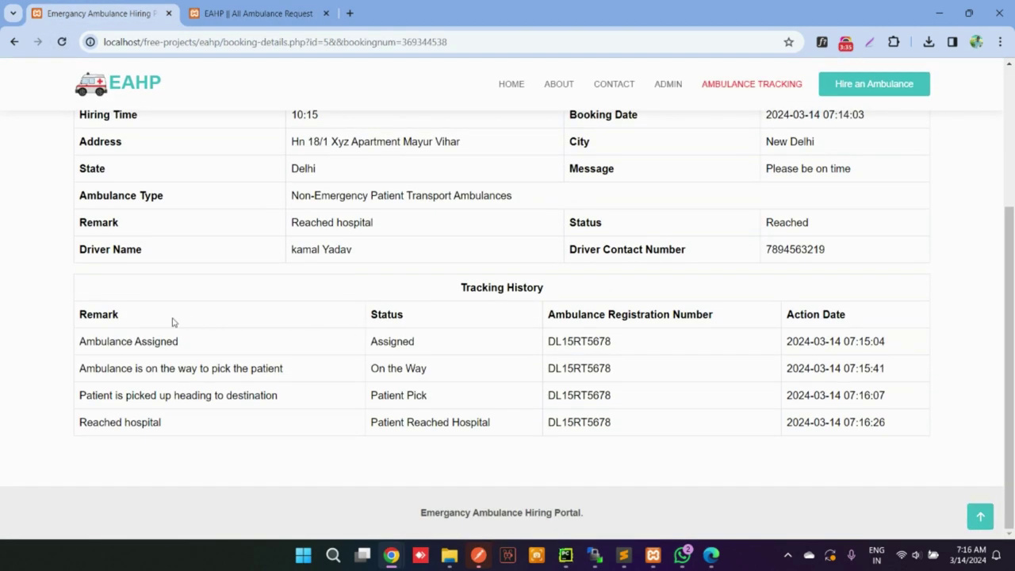
pyautogui.moveTo(104, 312); pyautogui.dragTo(843, 442)
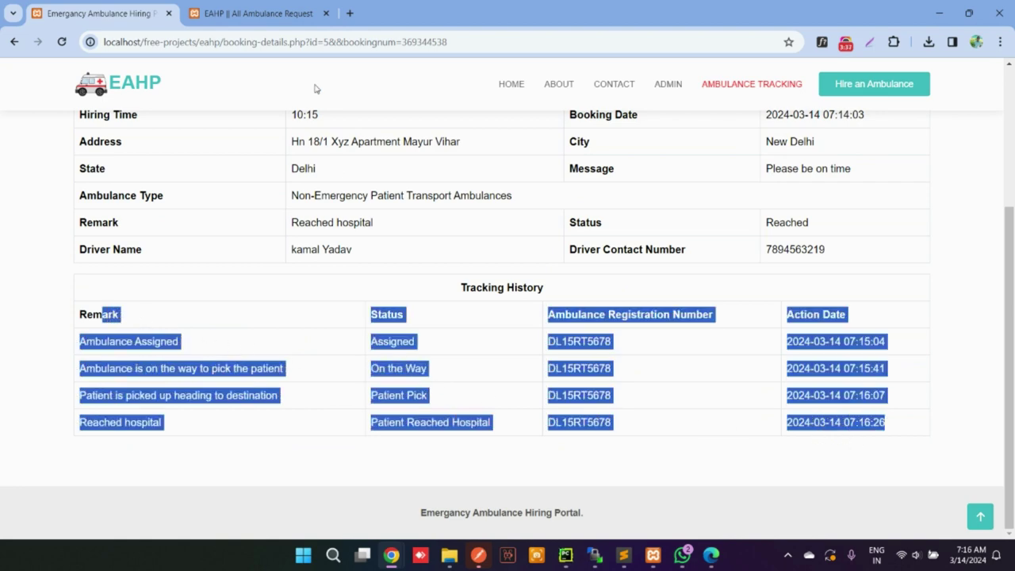
pyautogui.click(261, 13)
pyautogui.click(947, 408)
pyautogui.scroll(-3, 558, 388)
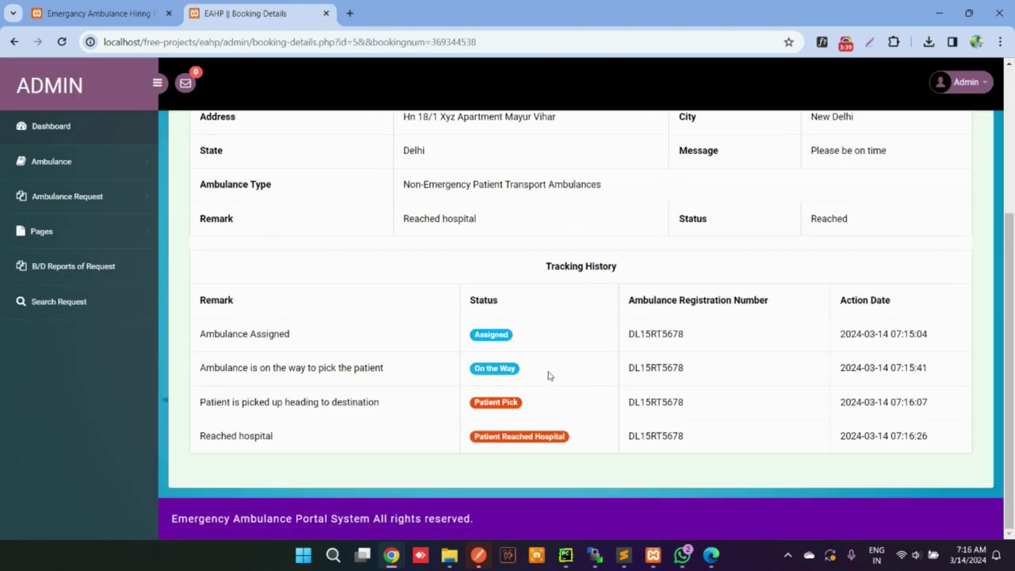
pyautogui.moveTo(503, 277); pyautogui.dragTo(861, 465)
pyautogui.scroll(3, 620, 404)
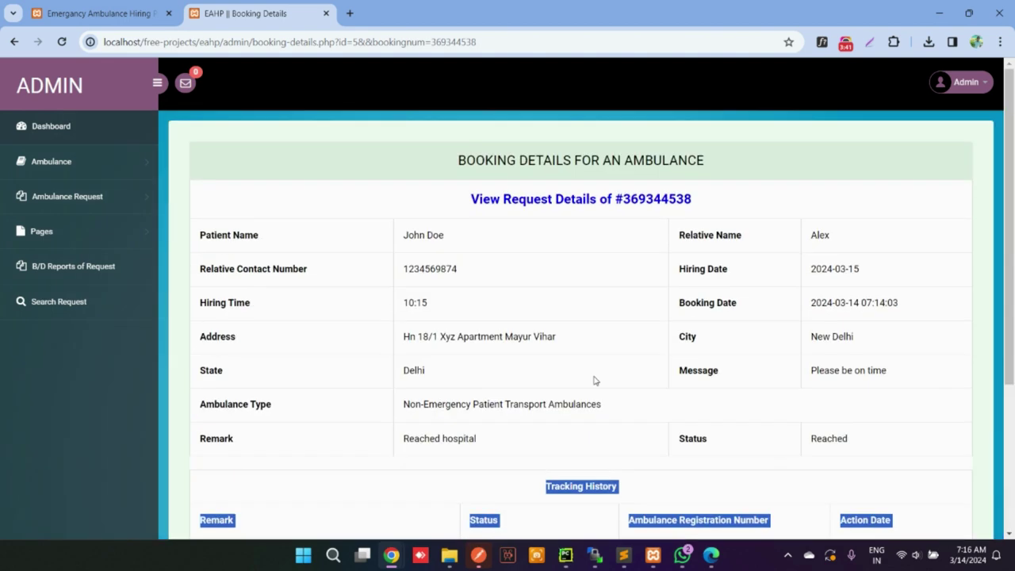
# Glance at request notifications, recheck the public request details, and return to the admin booking
pyautogui.click(193, 86)
pyautogui.click(614, 363)
pyautogui.scroll(-3, 795, 471)
pyautogui.click(99, 13)
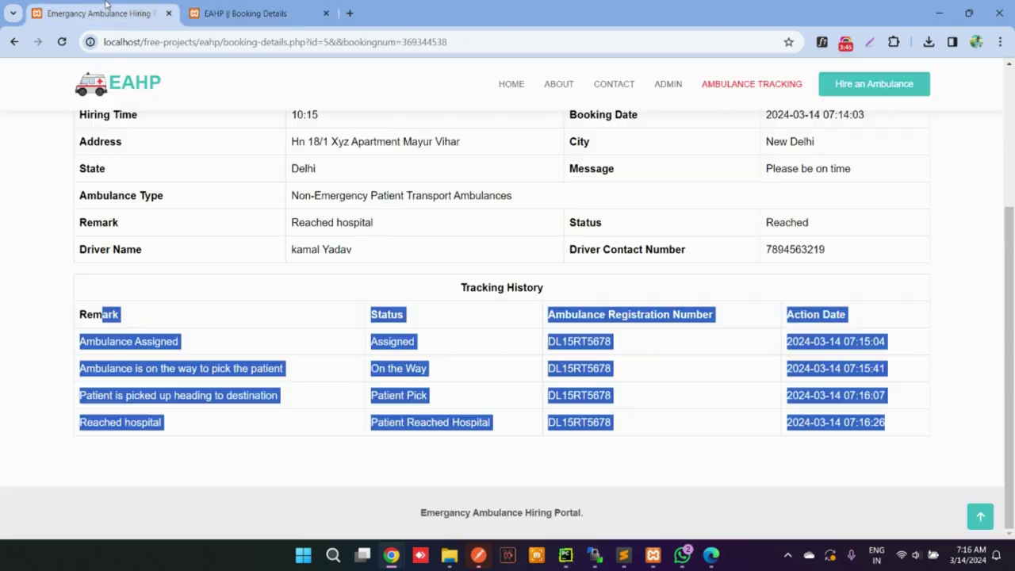
pyautogui.scroll(5, 472, 341)
pyautogui.moveTo(344, 255); pyautogui.dragTo(587, 514)
pyautogui.click(246, 12)
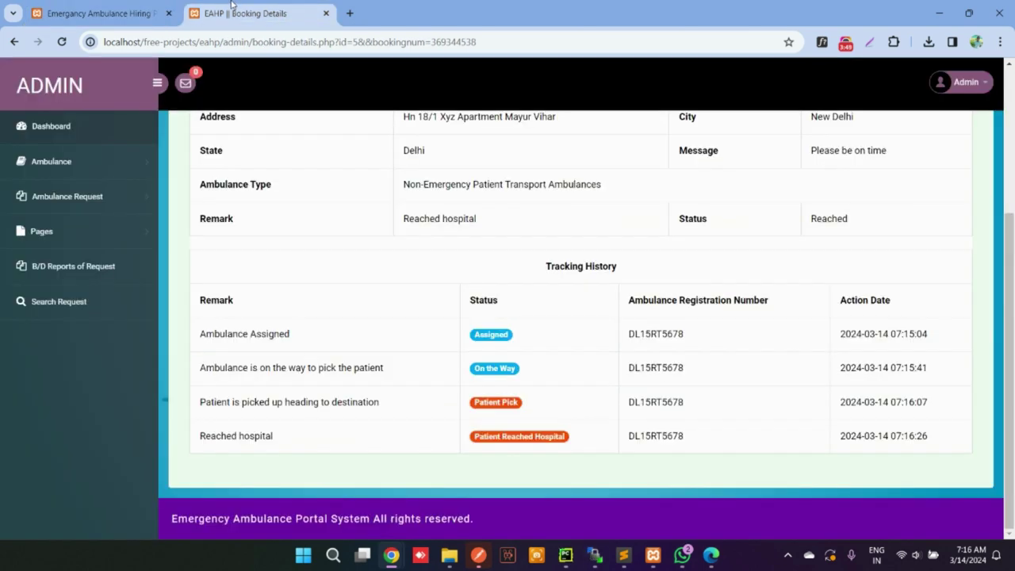
# Start a new ambulance of type Non-Emergency Patient Transport Ambulances in Add Ambulance
pyautogui.click(98, 127)
pyautogui.click(86, 161)
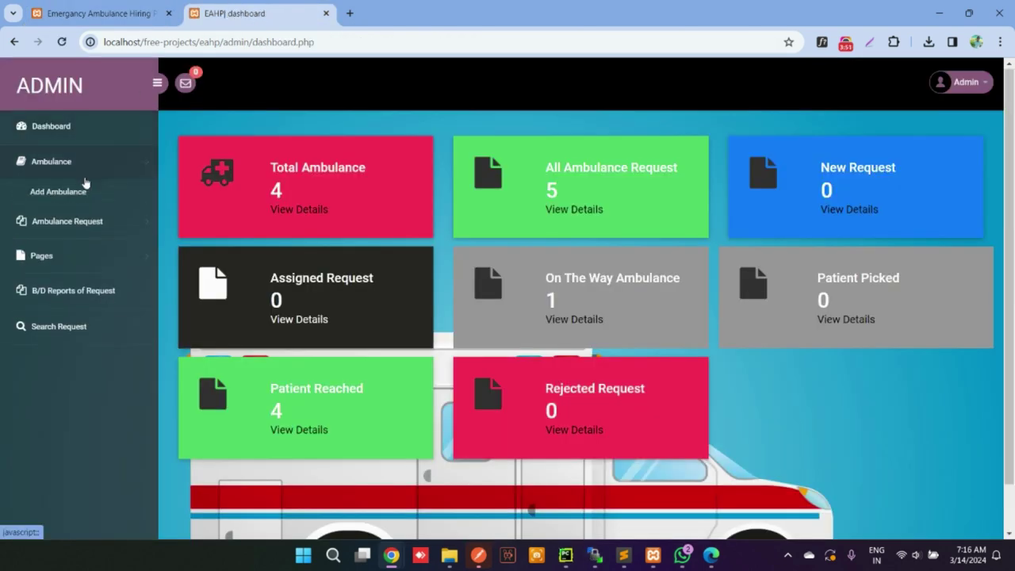
pyautogui.click(77, 193)
pyautogui.click(495, 200)
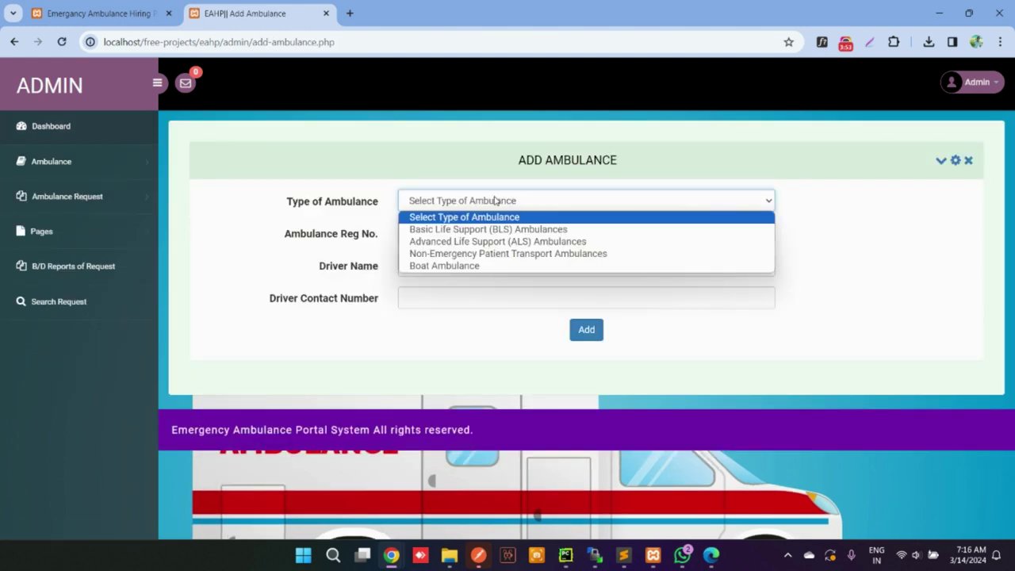
pyautogui.click(498, 253)
# Enter registration DL8CAP1234 with the driver's name and contact number, and add the ambulance
pyautogui.click(453, 232)
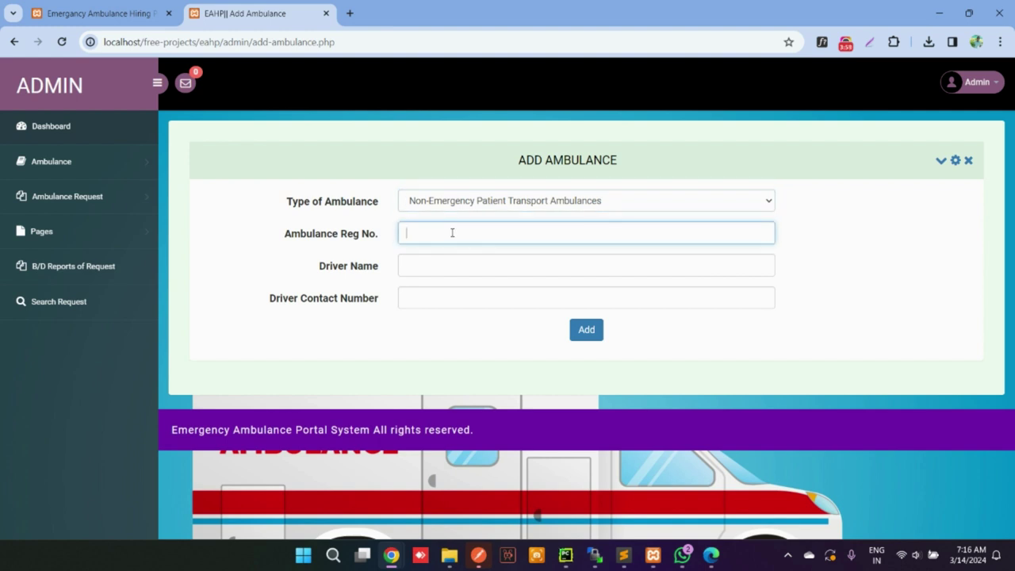
pyautogui.write('DL8CAP1234')
pyautogui.press('Tab')
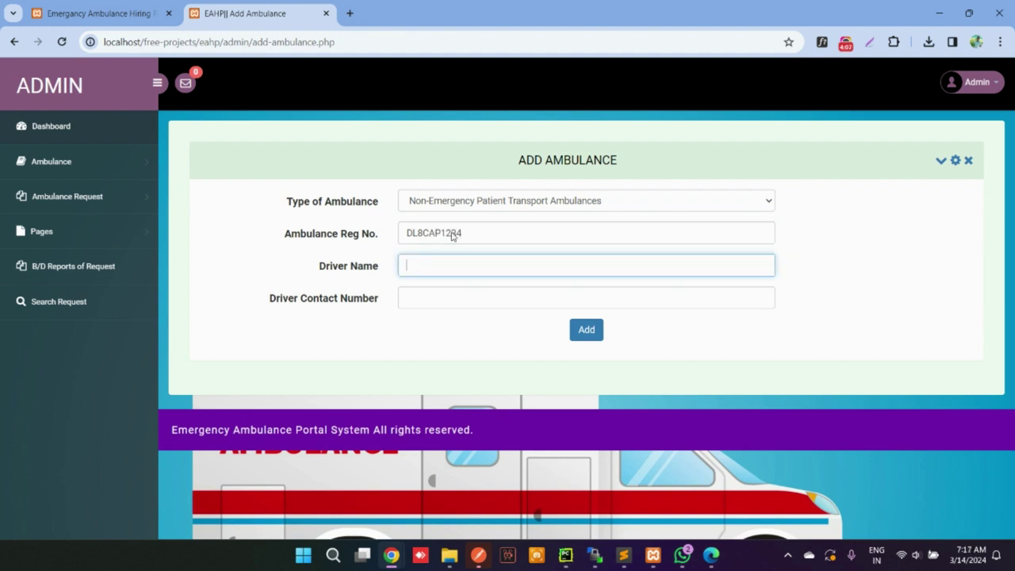
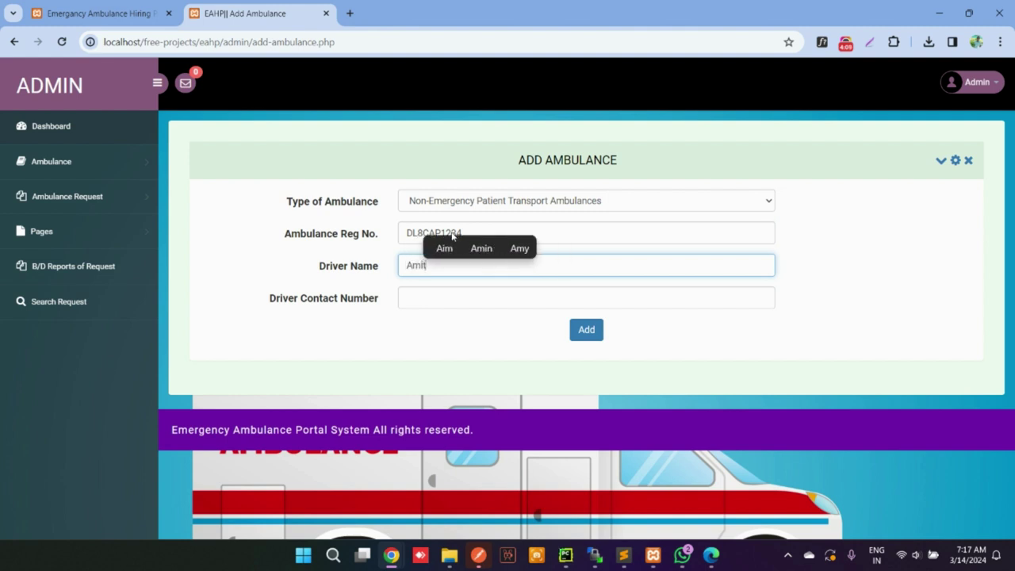
pyautogui.press('Tab')
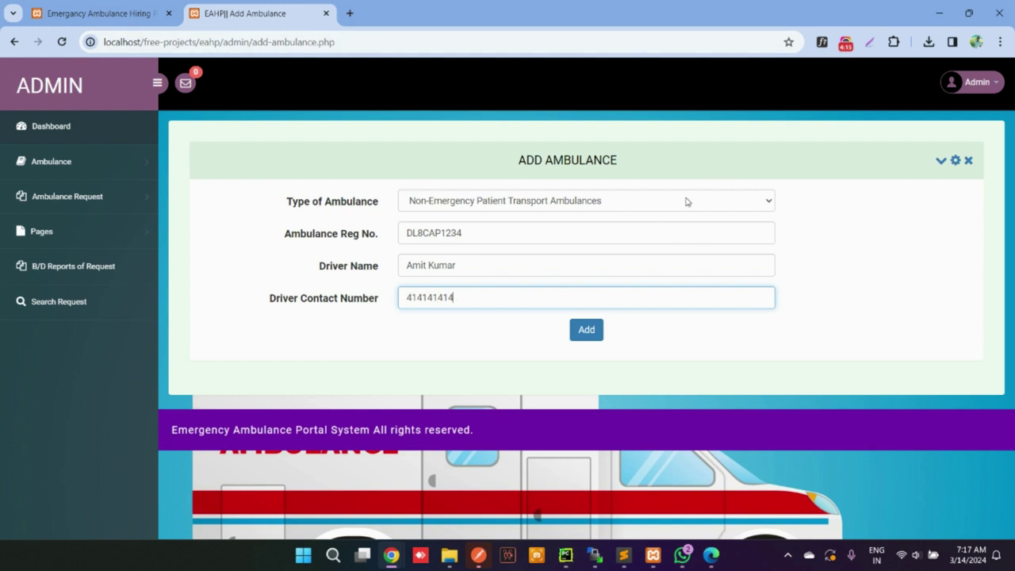
pyautogui.click(593, 328)
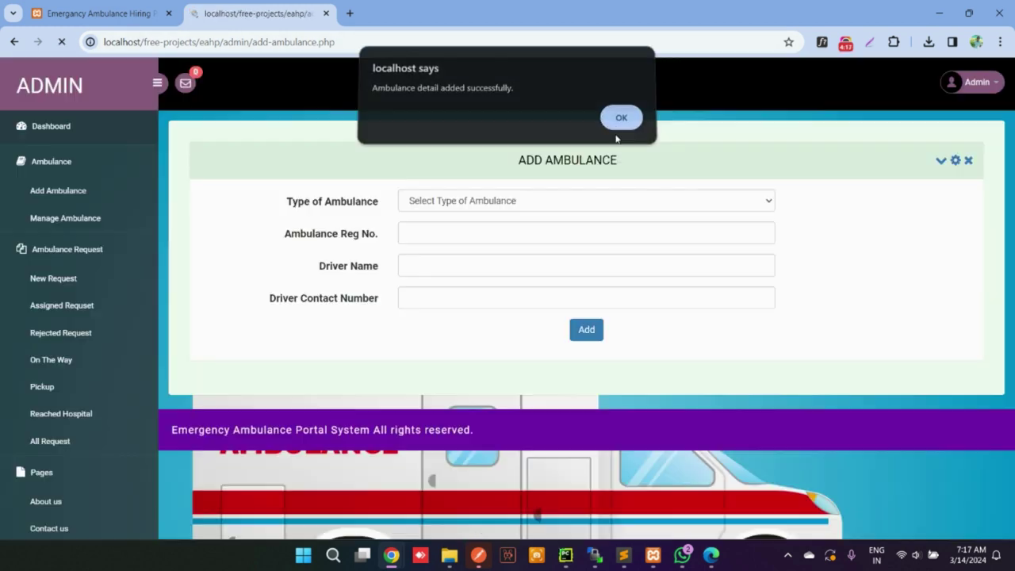
pyautogui.click(620, 121)
pyautogui.click(77, 173)
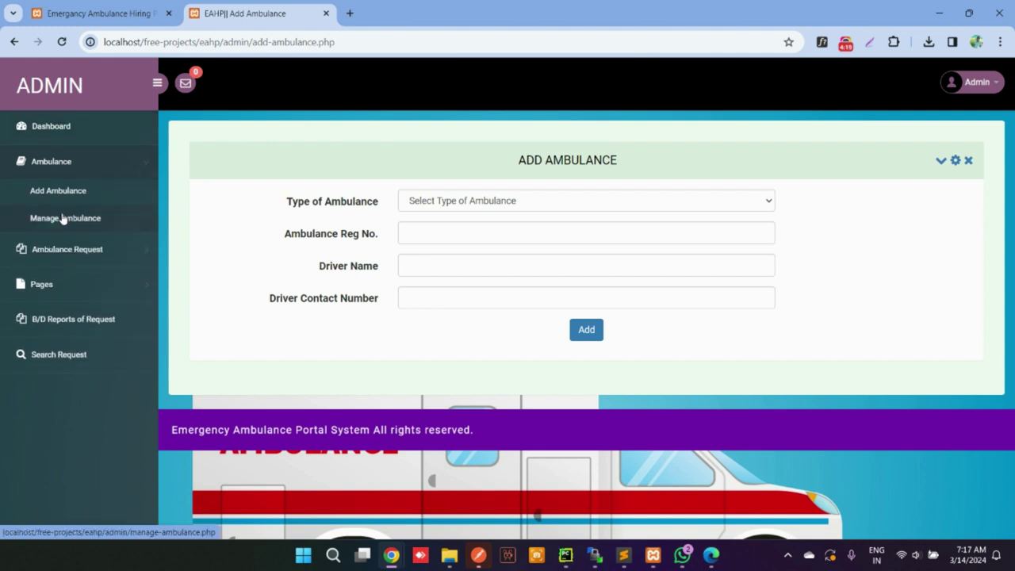
# Append 'Singh' to the new ambulance's driver name and save the update
pyautogui.click(63, 217)
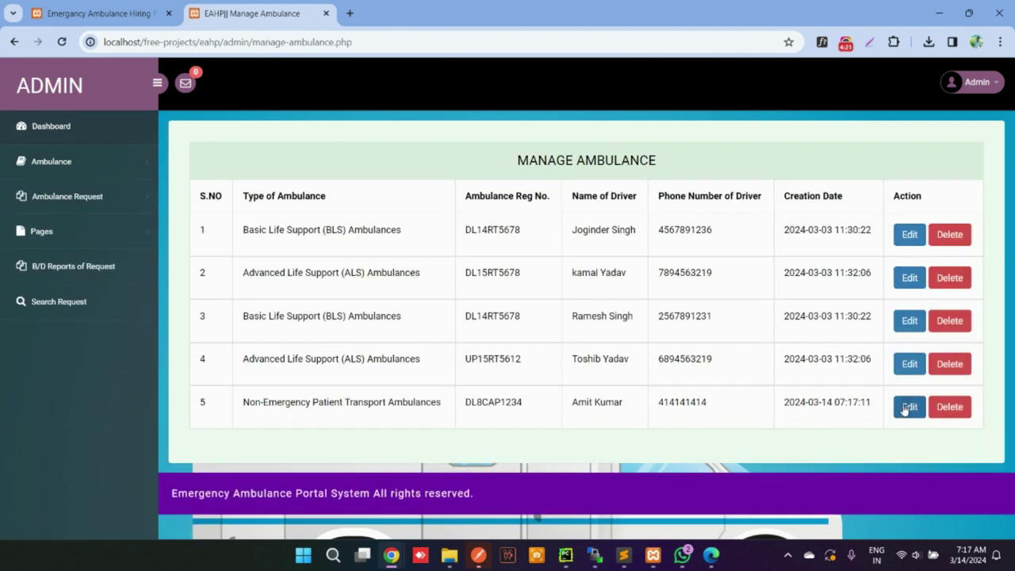
pyautogui.click(908, 407)
pyautogui.click(474, 290)
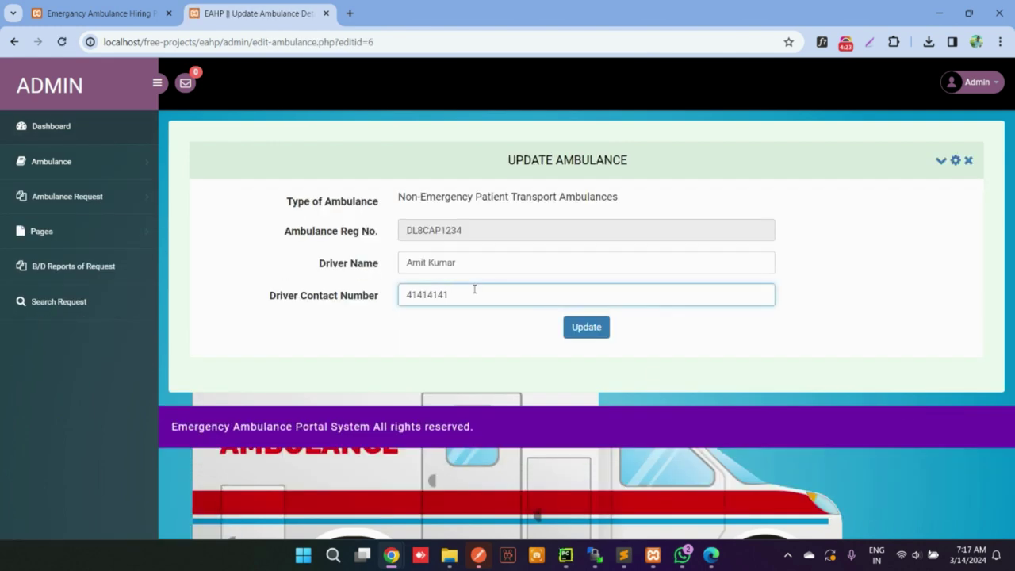
pyautogui.click(478, 265)
pyautogui.write('Singh')
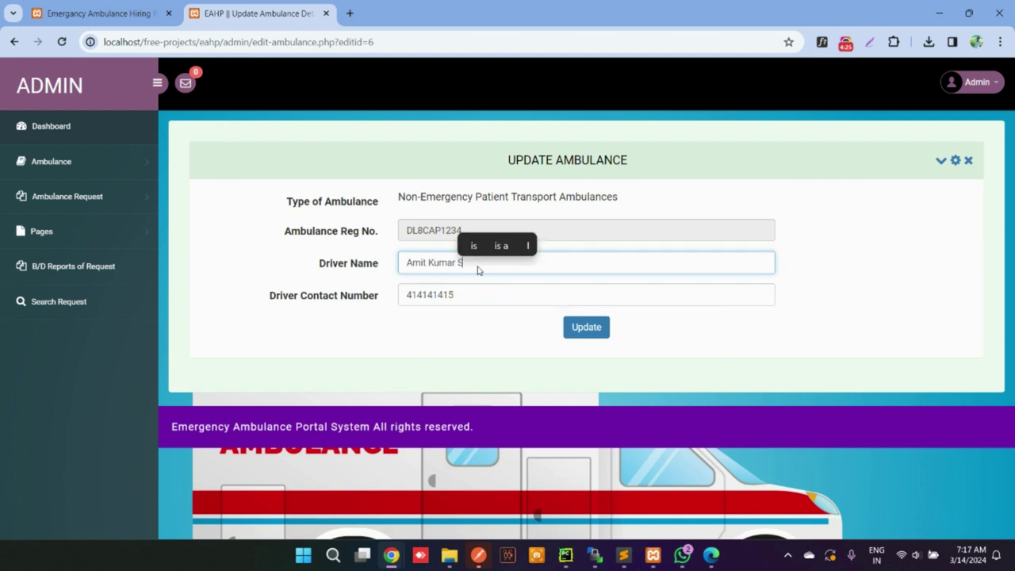
pyautogui.click(600, 330)
pyautogui.click(623, 155)
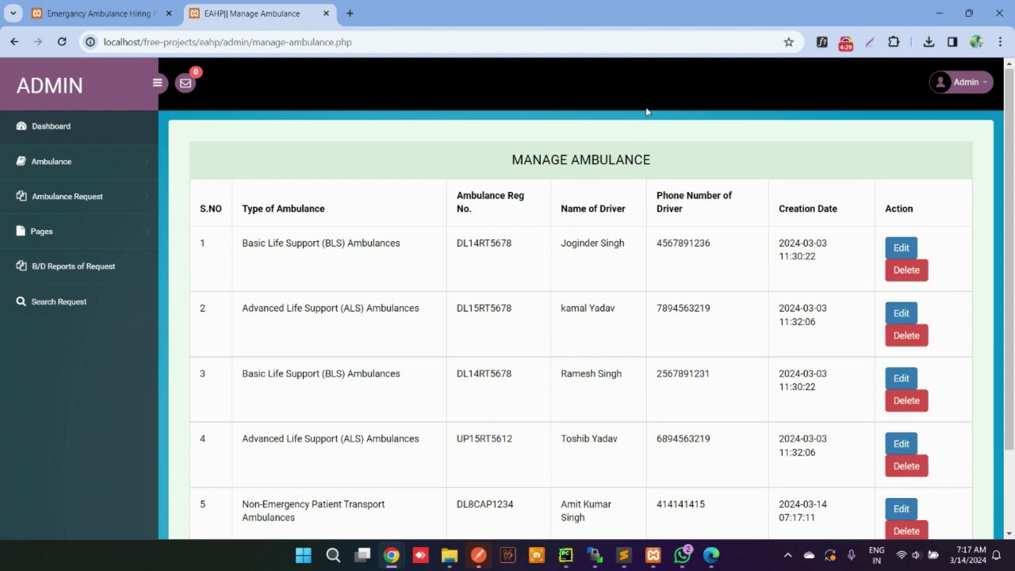
# Delete the Non-Emergency Patient Transport ambulance DL8CAP1234 and confirm the 'Data Deleted' alert
pyautogui.scroll(-2, 750, 272)
pyautogui.click(901, 411)
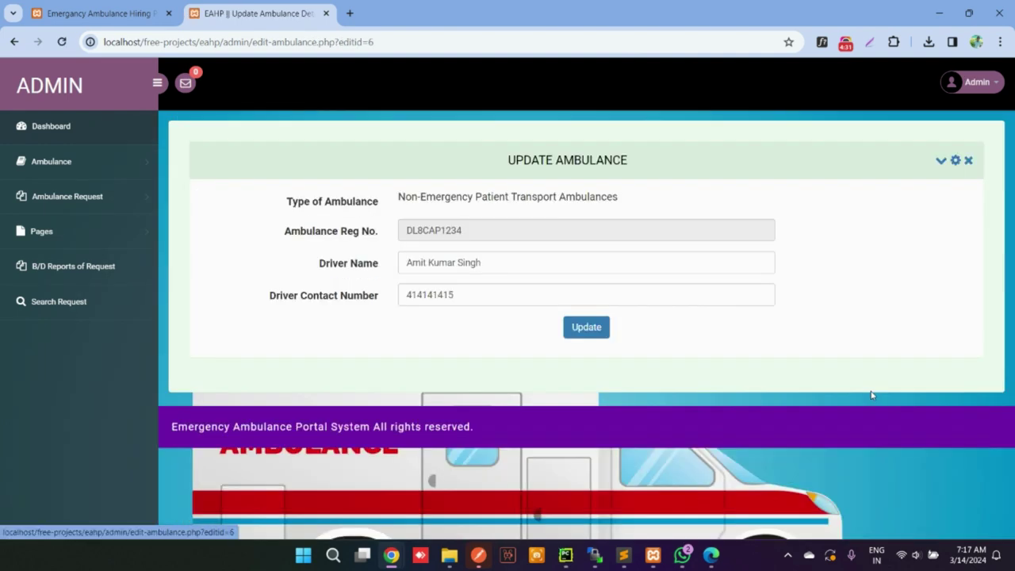
pyautogui.click(67, 164)
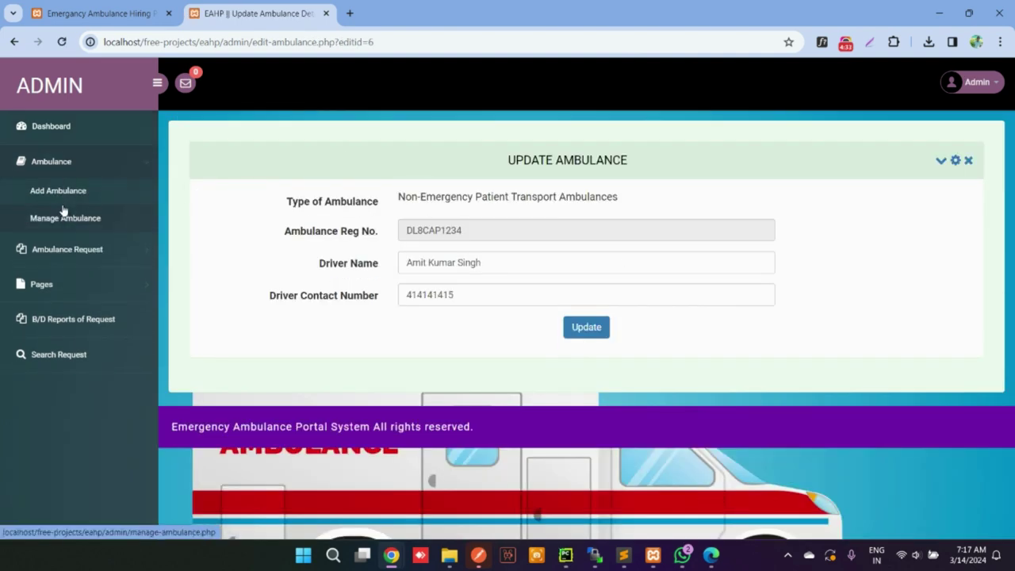
pyautogui.click(63, 216)
pyautogui.scroll(-2, 922, 406)
pyautogui.scroll(-1, 922, 406)
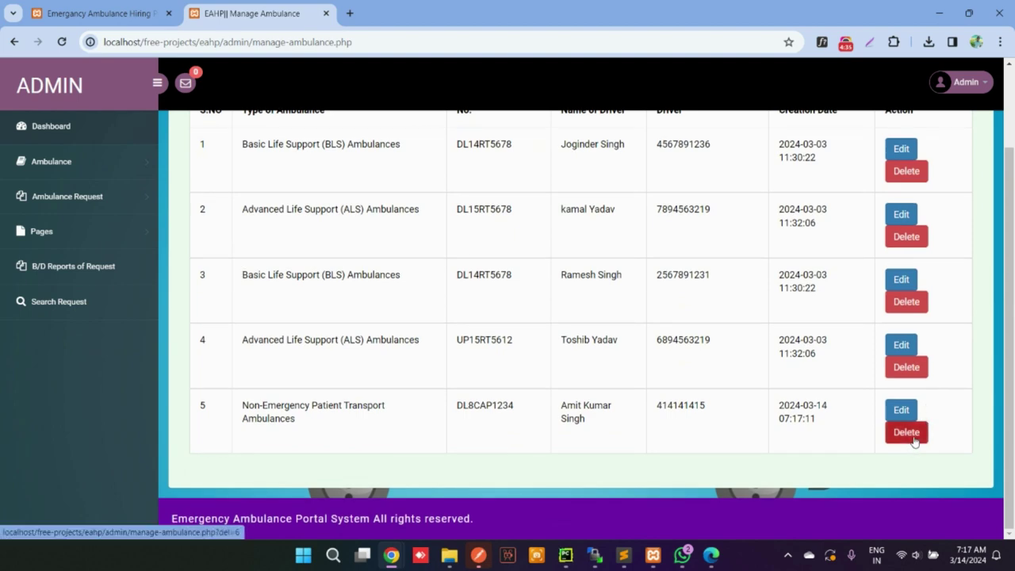
pyautogui.click(908, 434)
pyautogui.click(620, 128)
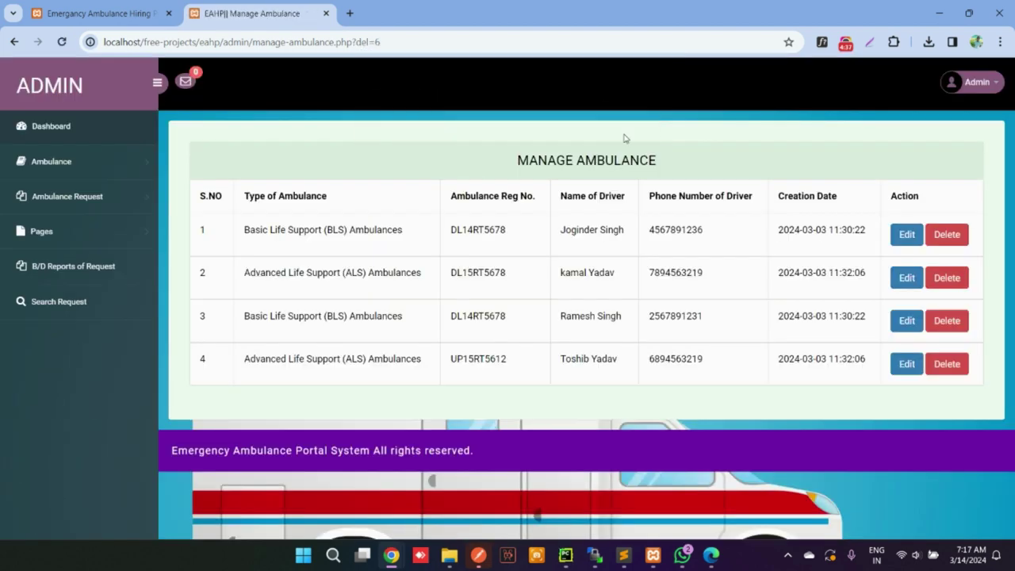
# Browse the New, Assigned and Reached ambulance request lists
pyautogui.click(49, 196)
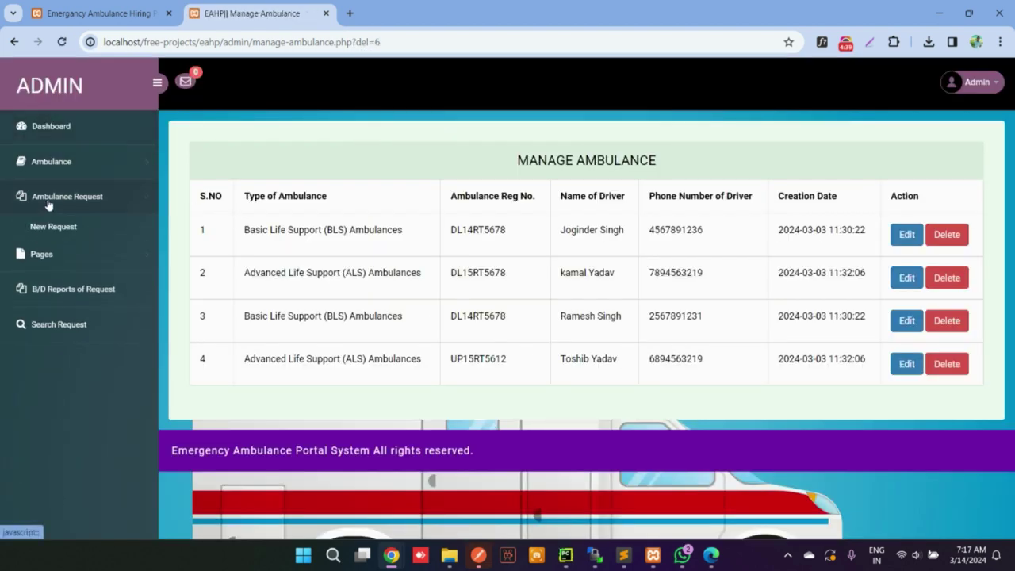
pyautogui.click(56, 225)
pyautogui.click(86, 200)
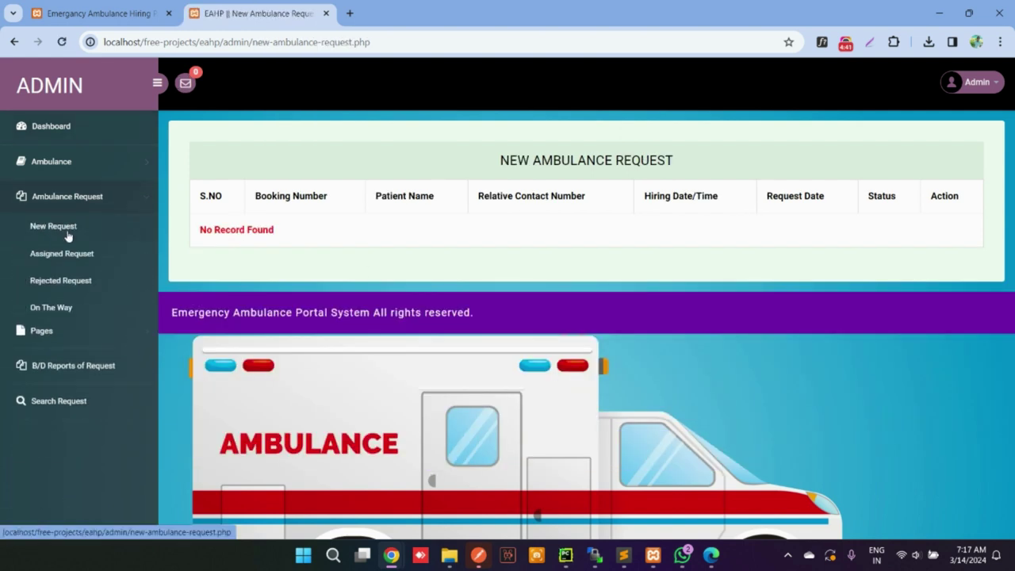
pyautogui.click(62, 256)
pyautogui.click(91, 199)
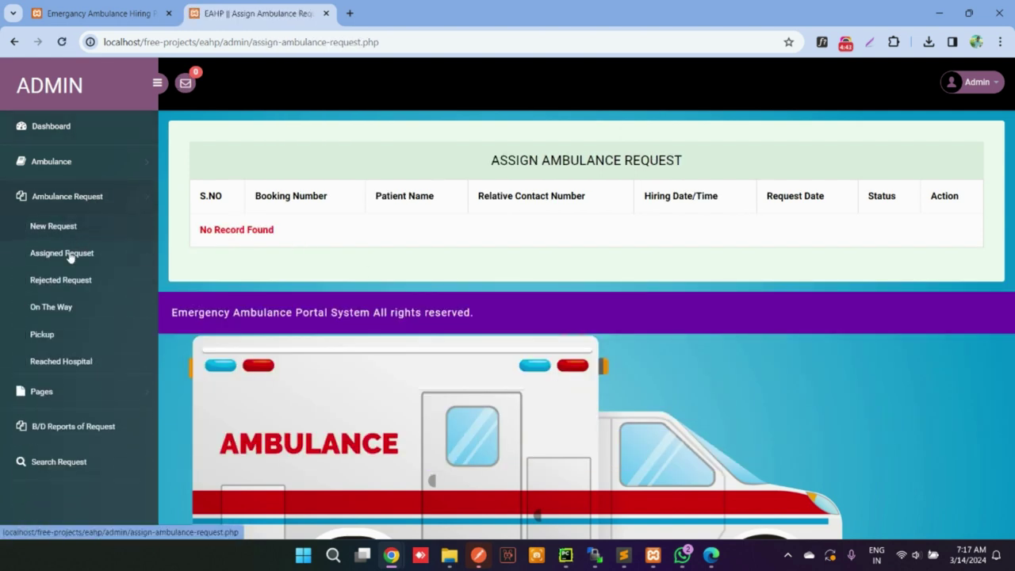
pyautogui.click(61, 362)
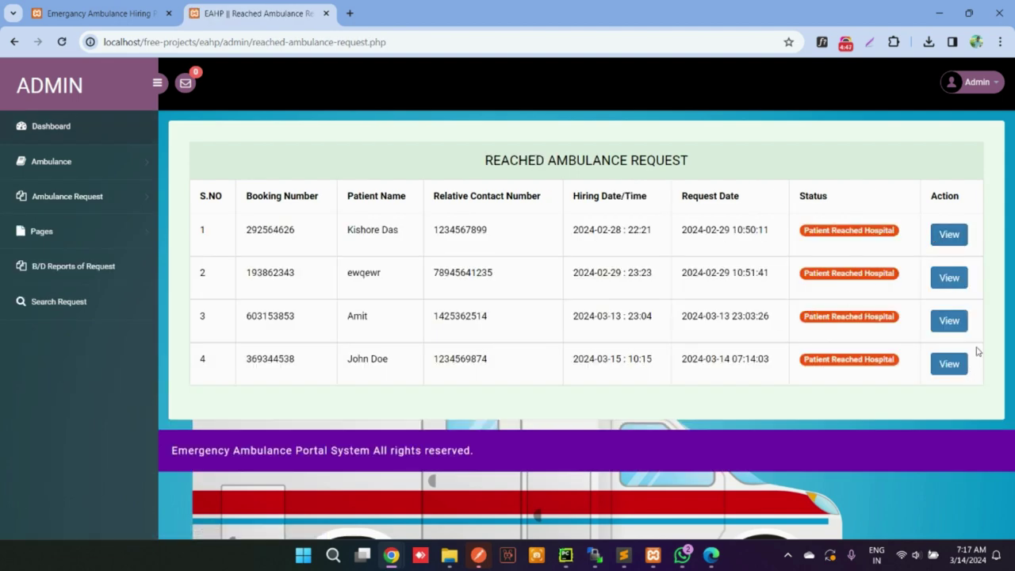
# View the first reached booking's details and copy its patient name
pyautogui.click(944, 238)
pyautogui.scroll(-5, 745, 273)
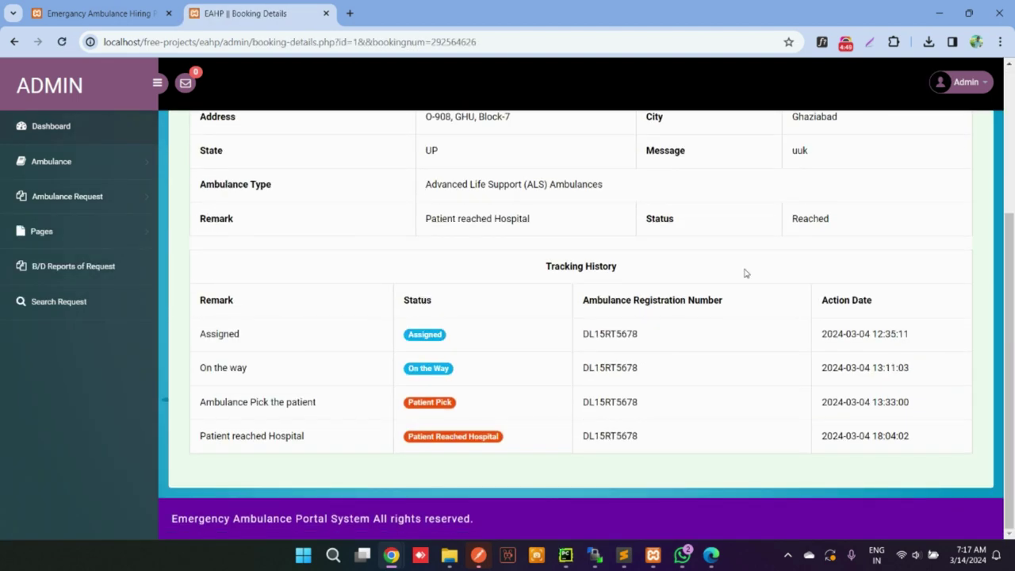
pyautogui.scroll(5, 745, 273)
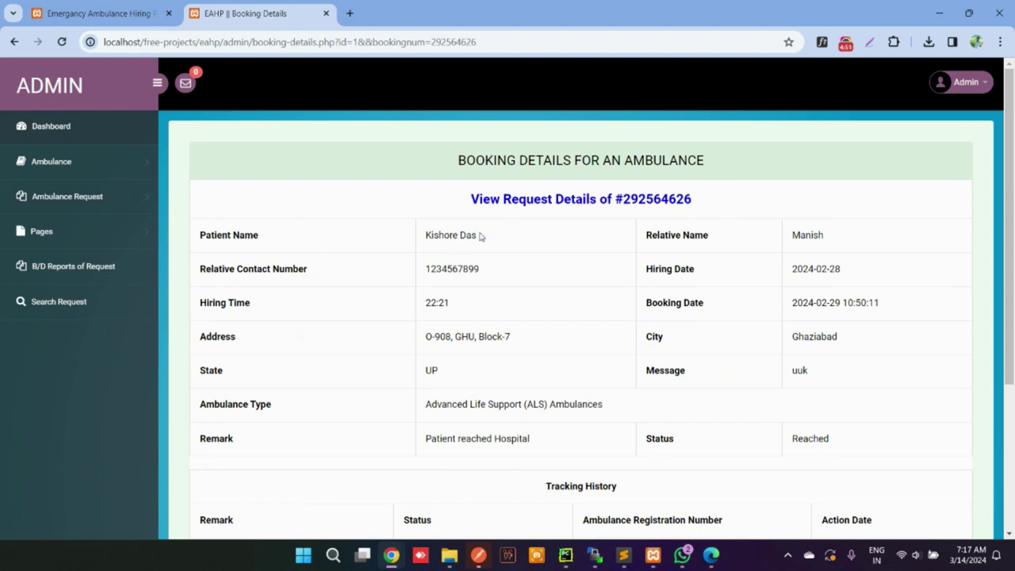
pyautogui.moveTo(477, 234); pyautogui.dragTo(434, 235)
pyautogui.rightClick(427, 234)
pyautogui.click(448, 249)
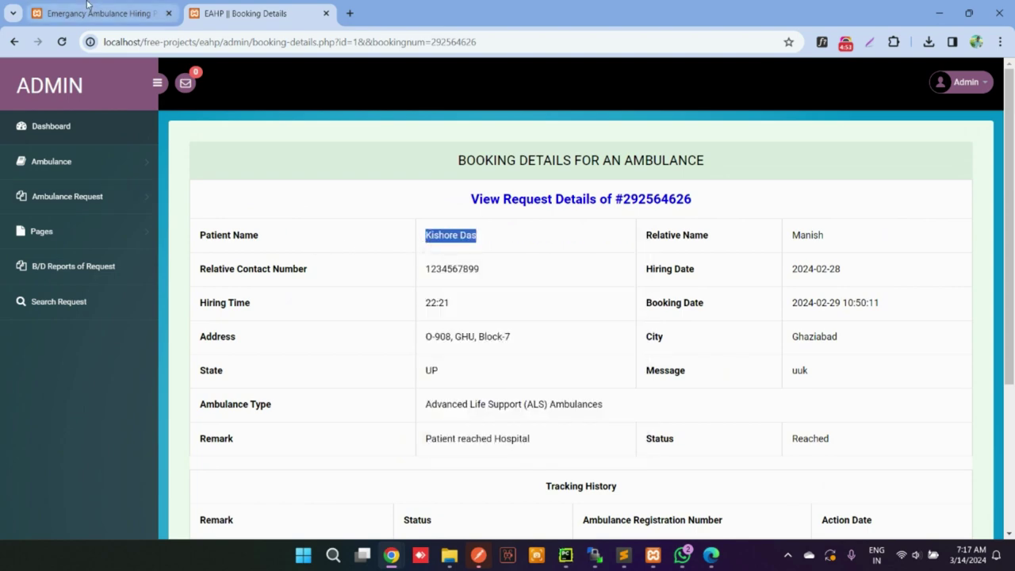
# Search the copied patient name on public Ambulance Tracking and view that booking's tracking details
pyautogui.click(99, 12)
pyautogui.scroll(1, 769, 120)
pyautogui.click(769, 120)
pyautogui.click(338, 258)
pyautogui.hotkey('ctrl', 'v')
pyautogui.click(289, 297)
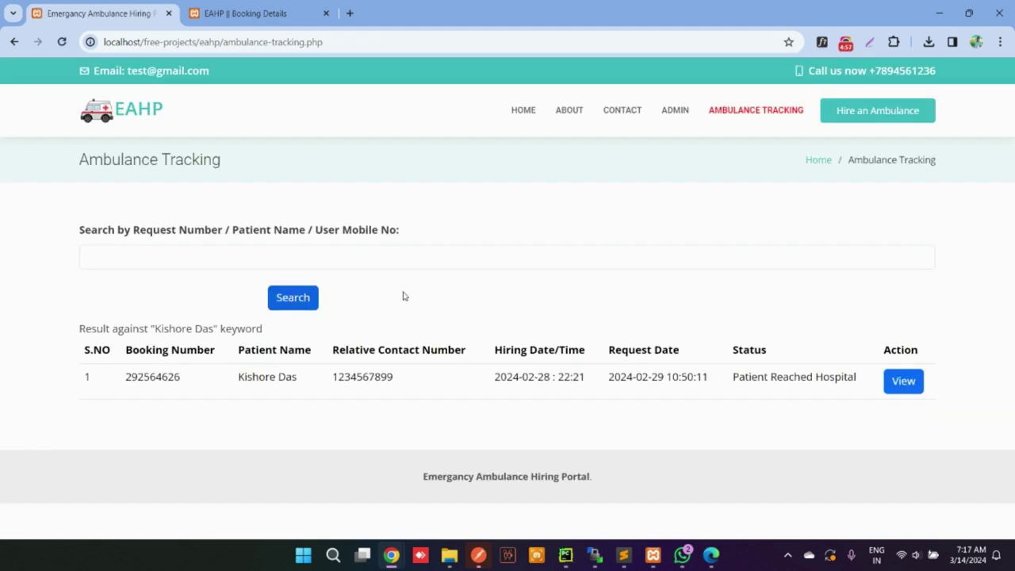
pyautogui.click(904, 381)
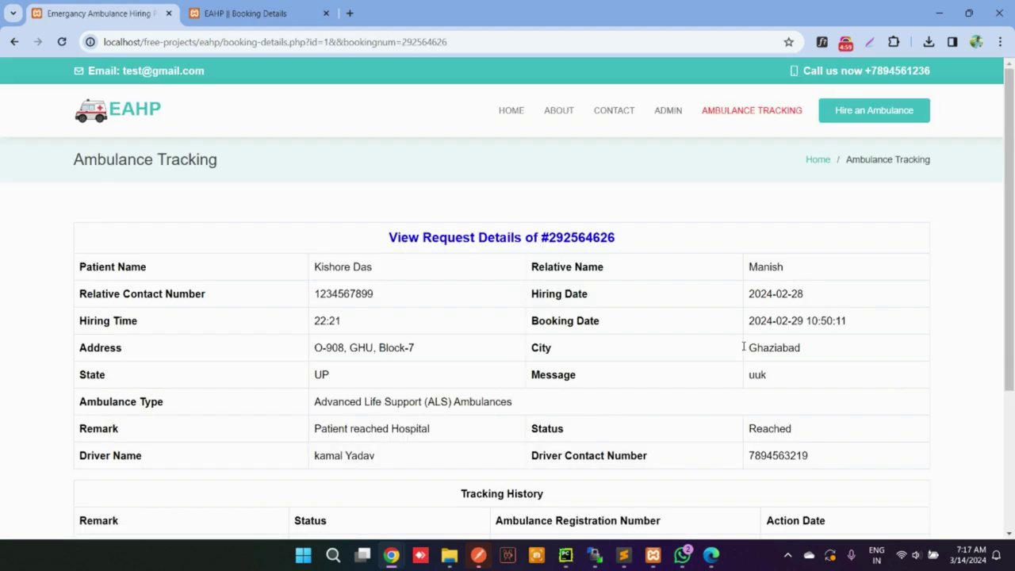
pyautogui.scroll(-3, 671, 308)
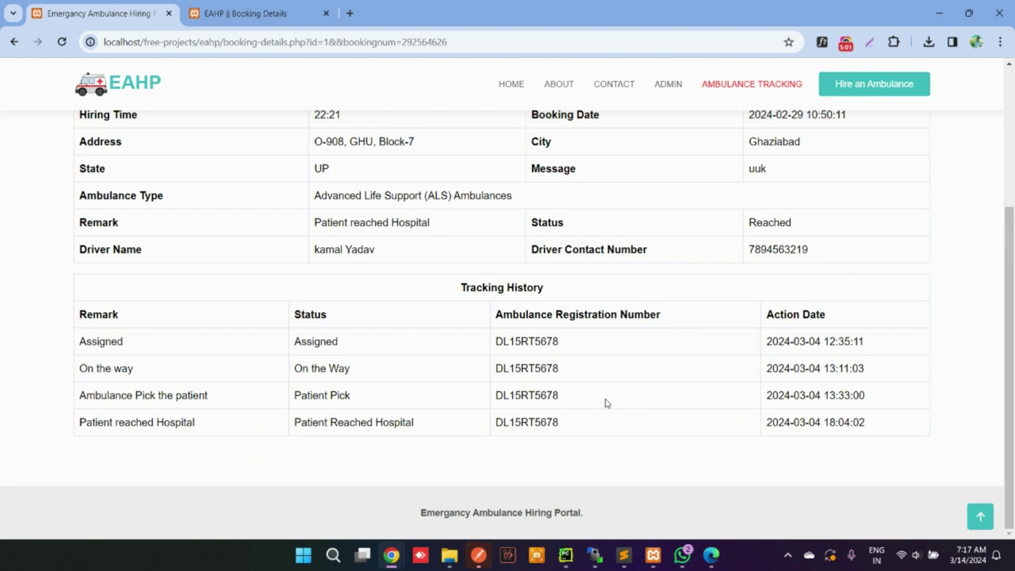
# List all five ambulance requests in the admin tab's All Request page
pyautogui.click(238, 14)
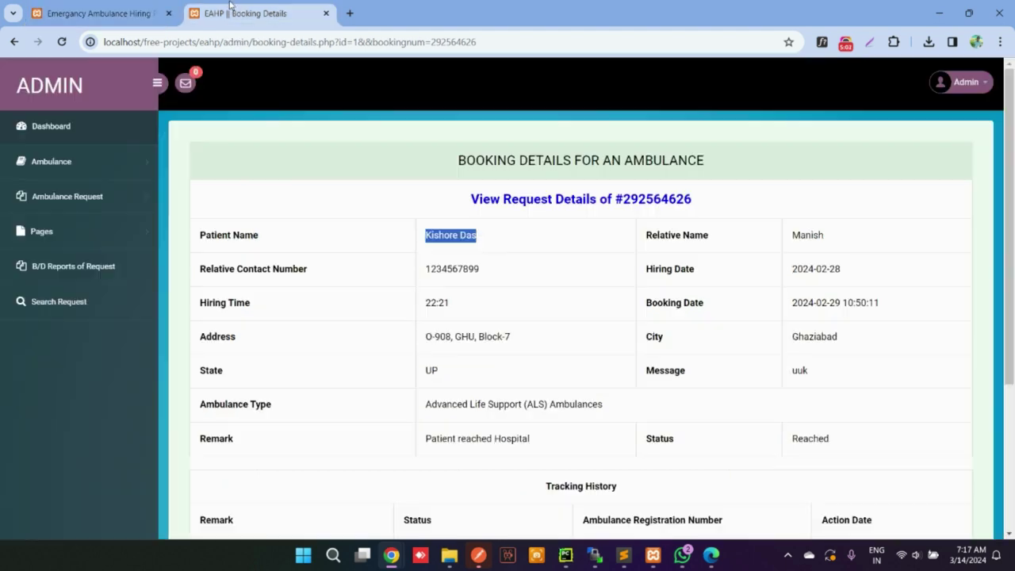
pyautogui.click(70, 198)
pyautogui.click(48, 388)
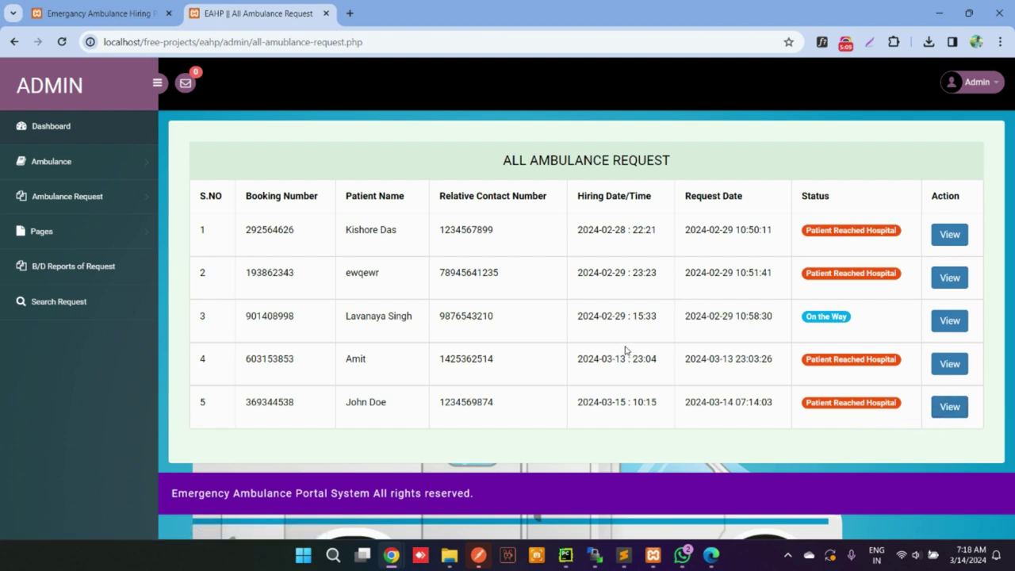
pyautogui.click(117, 7)
pyautogui.click(254, 14)
# Compare the admin About us description with the public site's About section
pyautogui.click(78, 245)
pyautogui.click(63, 262)
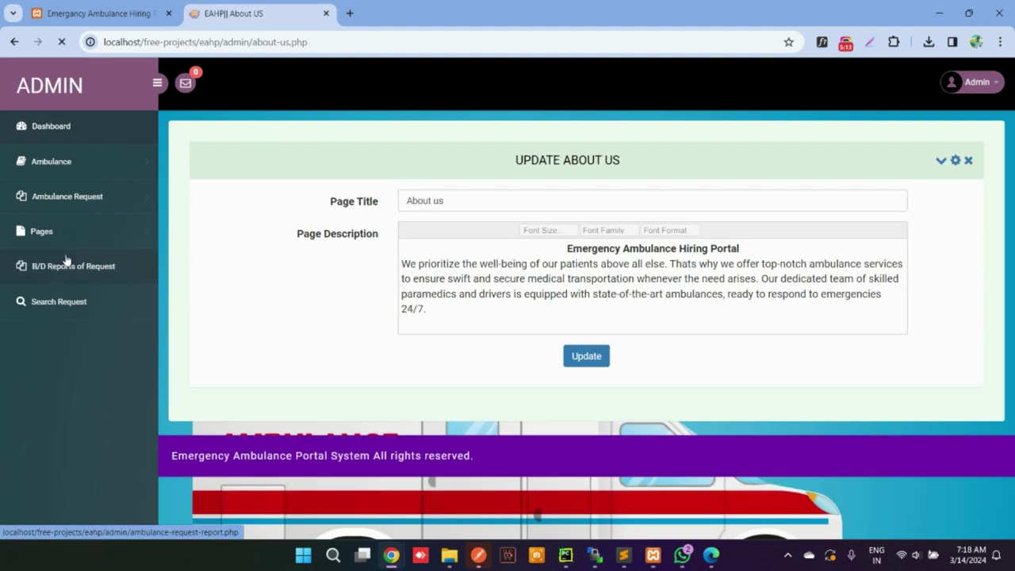
pyautogui.moveTo(894, 321); pyautogui.dragTo(373, 249)
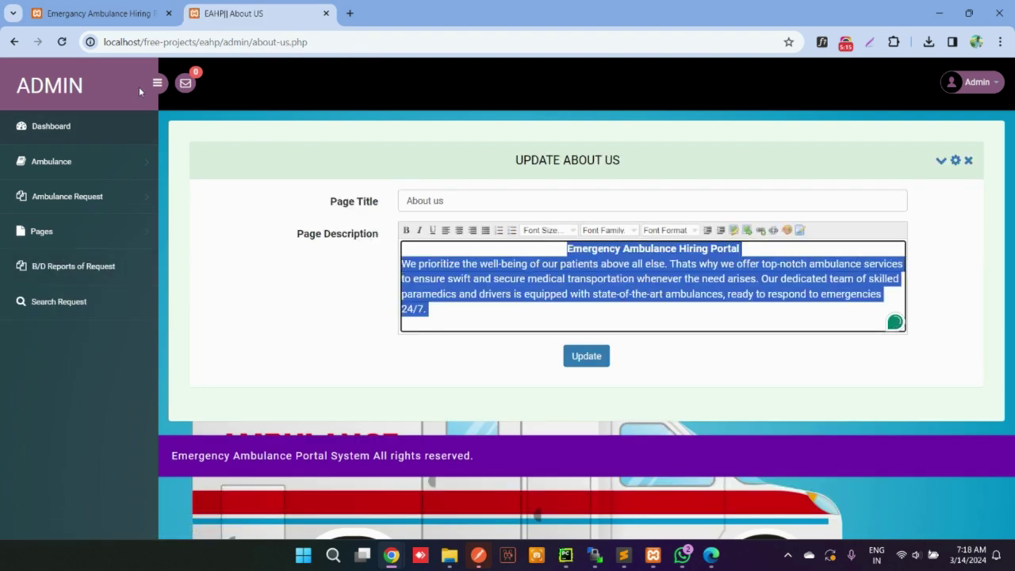
pyautogui.click(103, 13)
pyautogui.scroll(5, 430, 170)
pyautogui.click(555, 106)
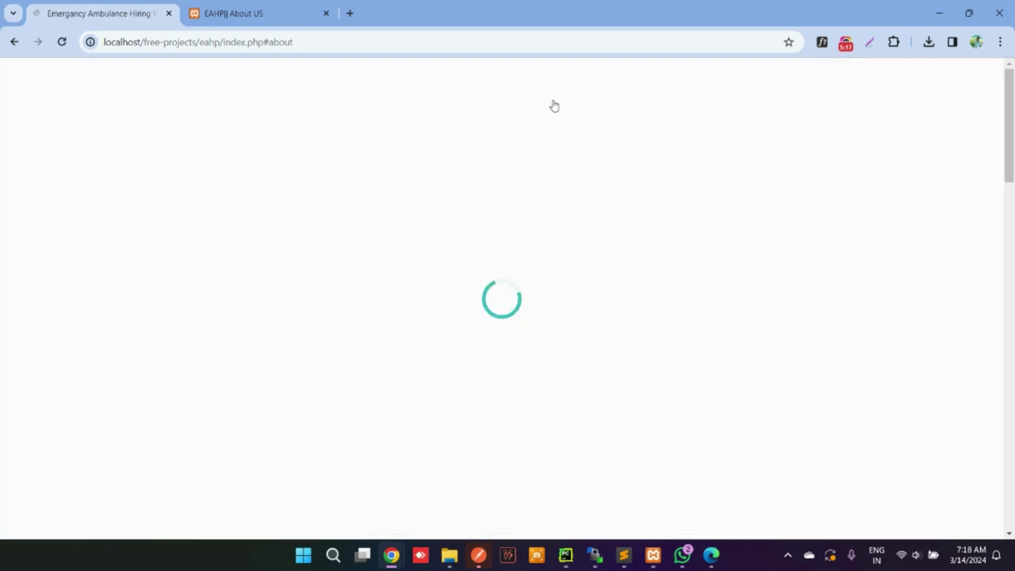
pyautogui.moveTo(407, 209); pyautogui.dragTo(824, 264)
pyautogui.click(275, 5)
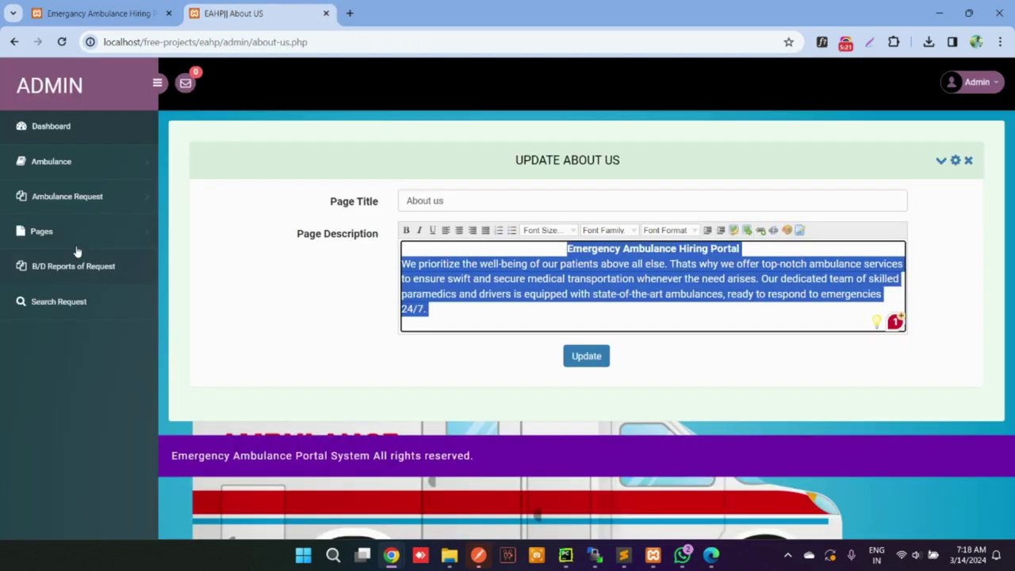
# Compare the admin Contact us details with the public Contact section, then open the B/W Dates report
pyautogui.click(48, 230)
pyautogui.click(54, 293)
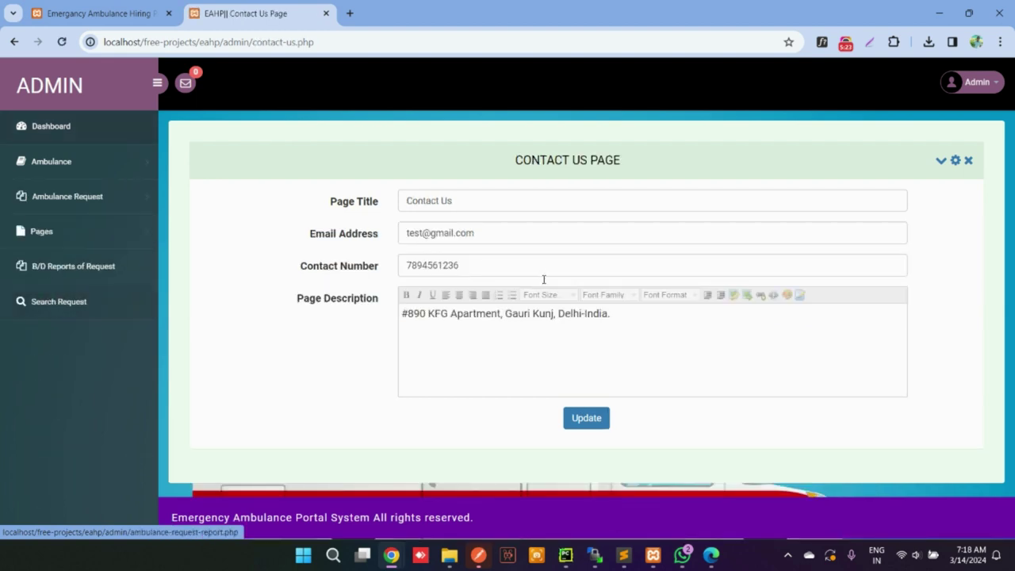
pyautogui.hotkey('ctrl', 'a')
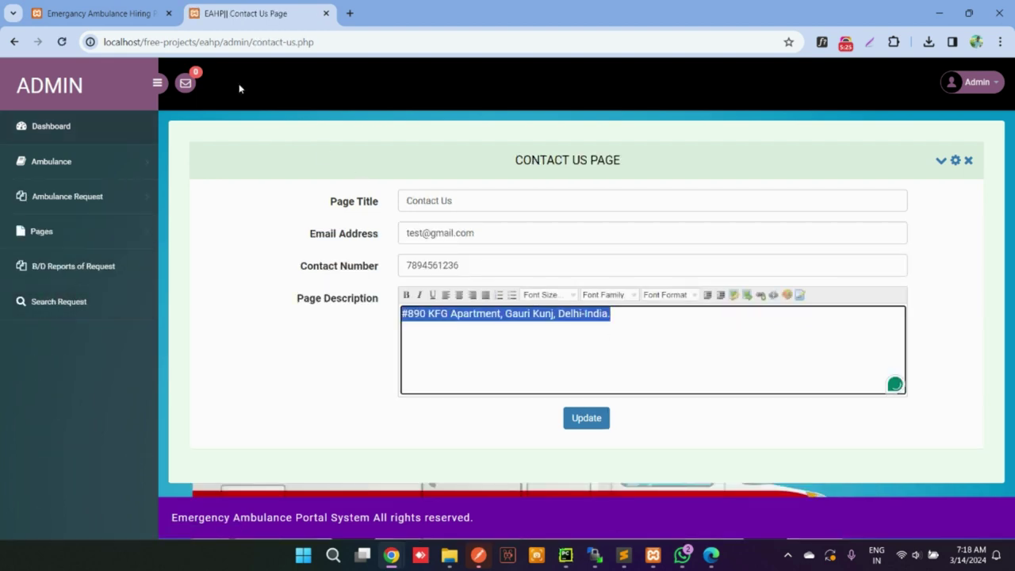
pyautogui.hotkey('ctrl', 'pageup')
pyautogui.click(630, 89)
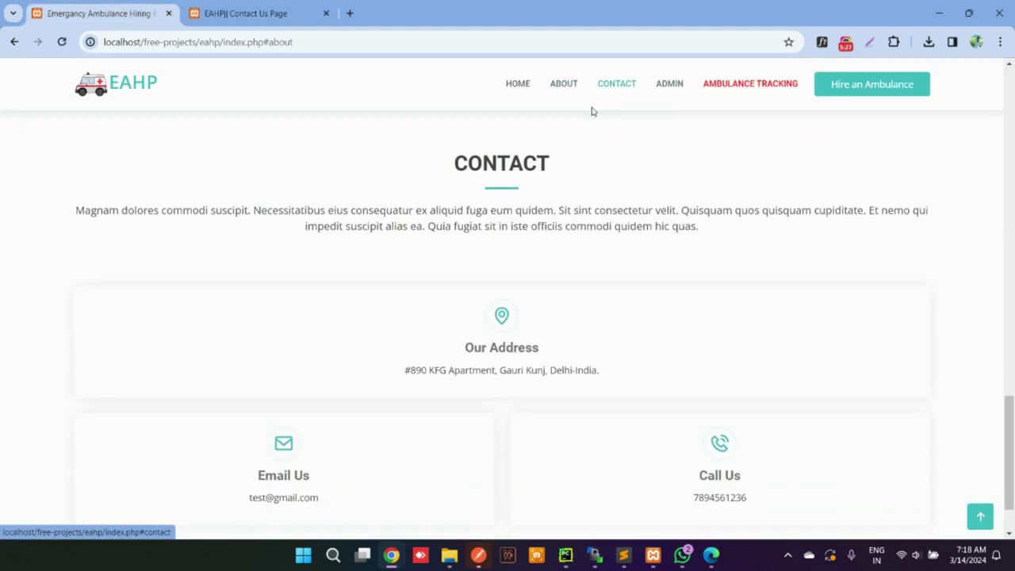
pyautogui.moveTo(428, 291); pyautogui.dragTo(734, 508)
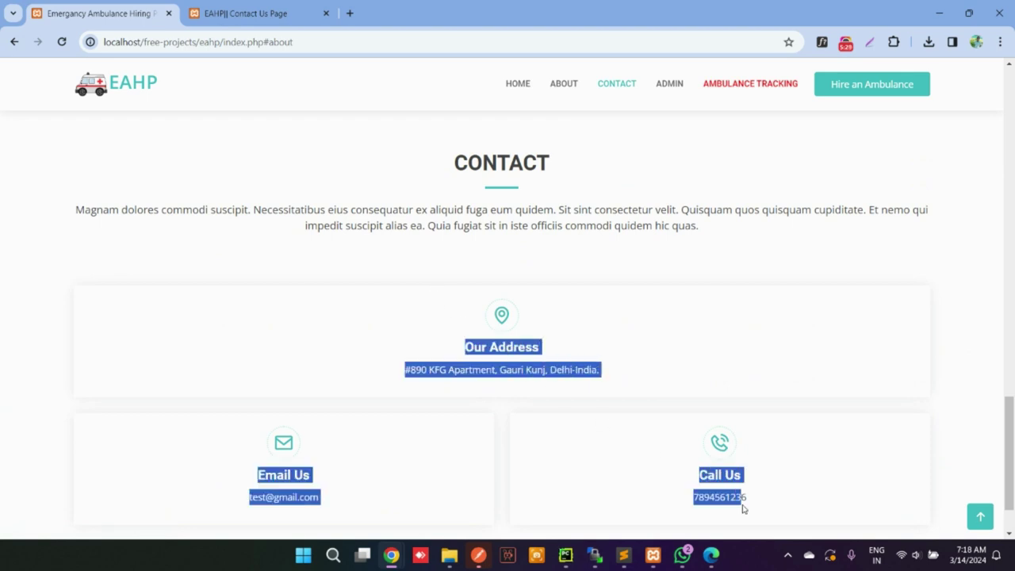
pyautogui.click(254, 12)
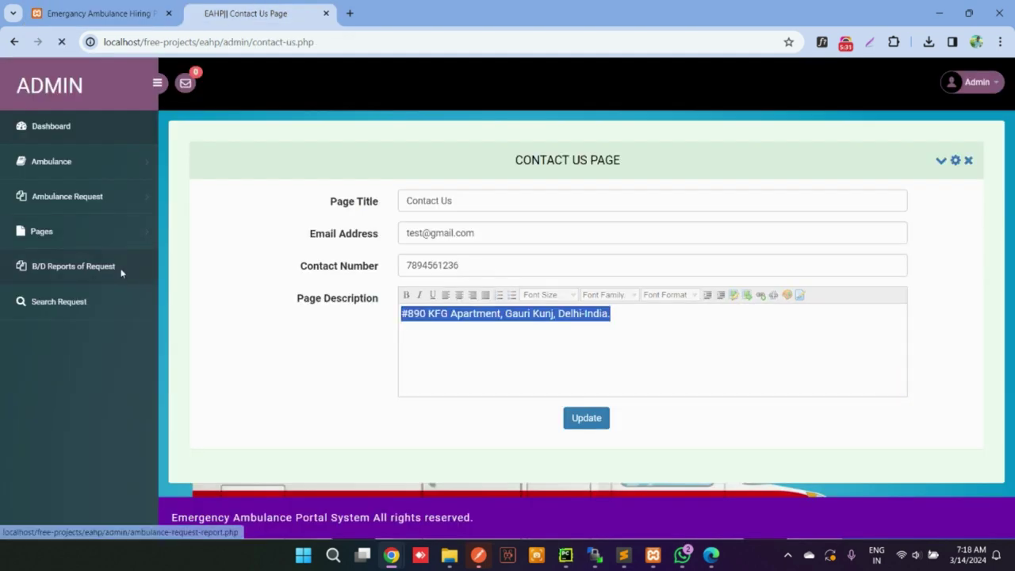
pyautogui.click(120, 270)
pyautogui.click(760, 201)
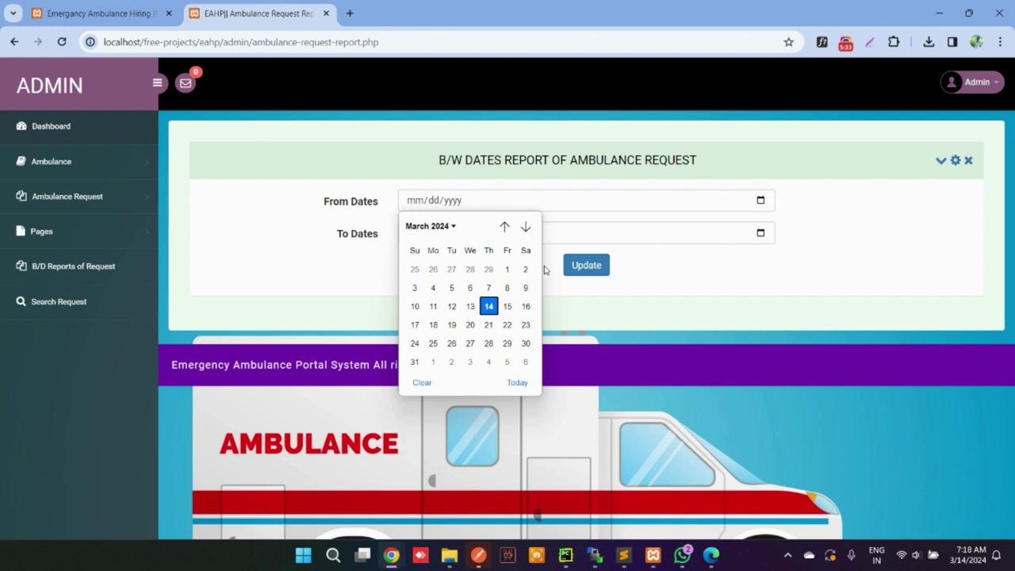
# Generate the between-dates request report for 1 March to 14 March 2024
pyautogui.click(510, 271)
pyautogui.click(761, 234)
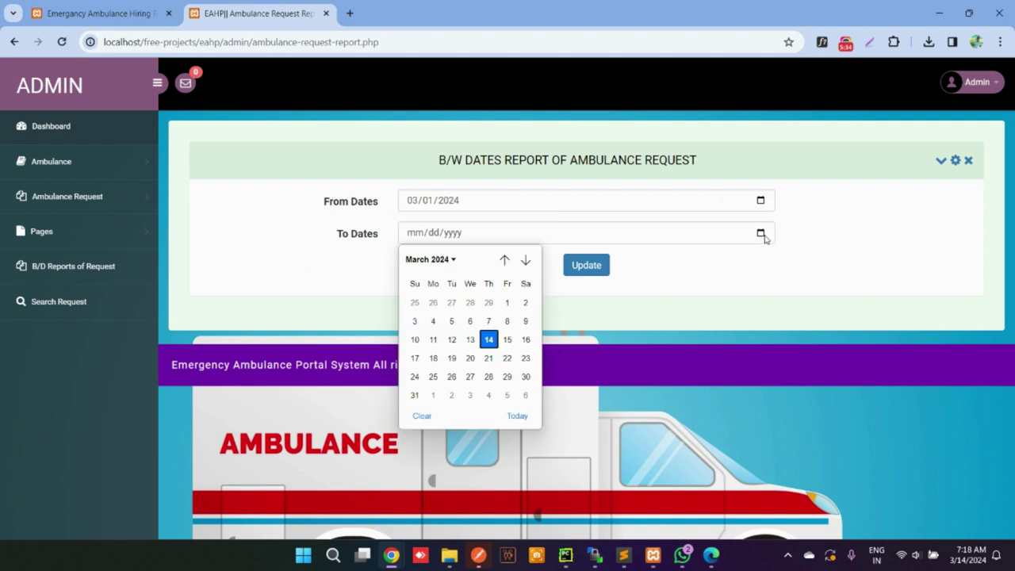
pyautogui.click(489, 340)
pyautogui.click(583, 266)
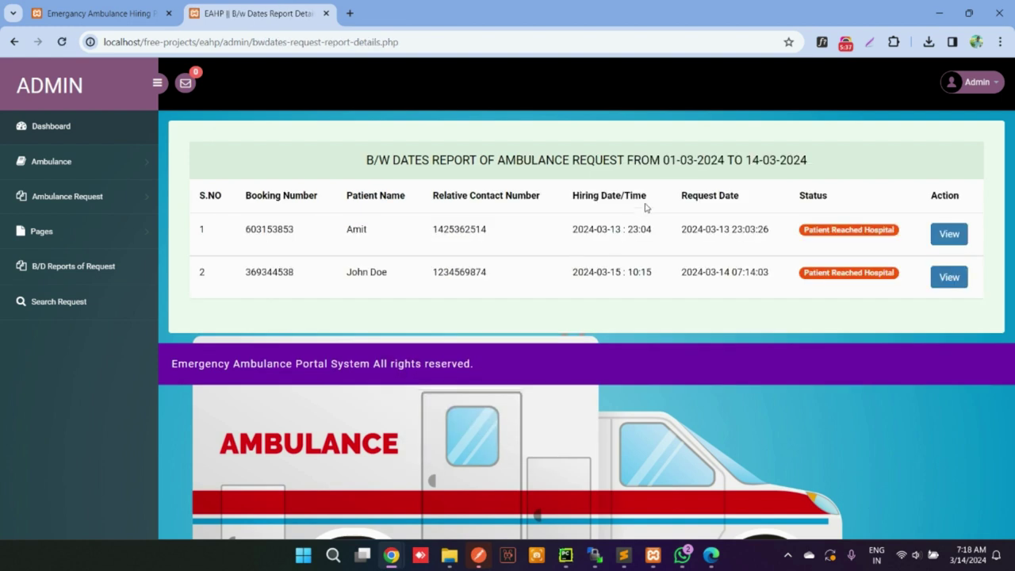
pyautogui.moveTo(368, 153); pyautogui.dragTo(889, 305)
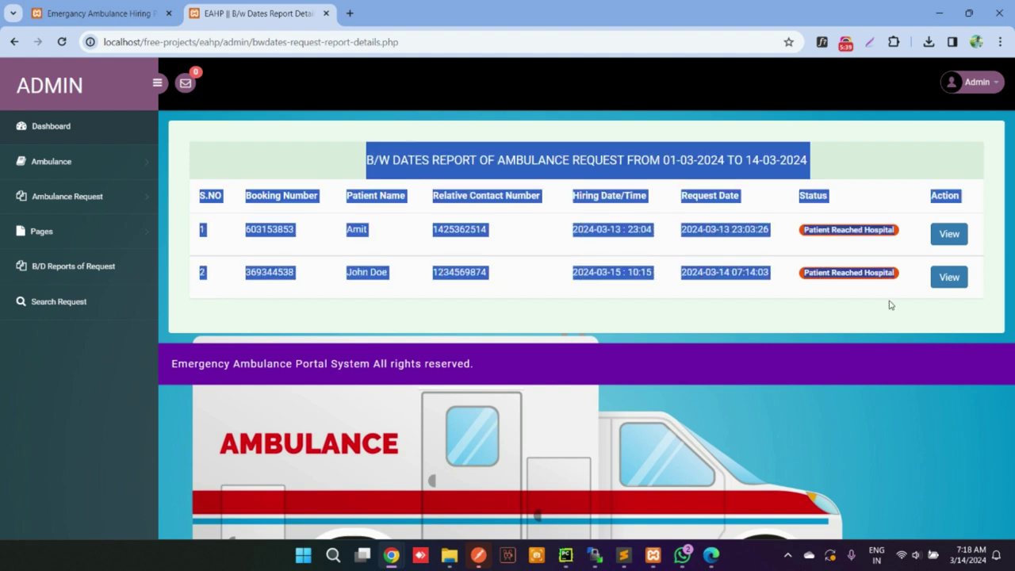
# Regenerate the report for 01-02-2024 to 14-03-2024, listing five bookings
pyautogui.click(67, 264)
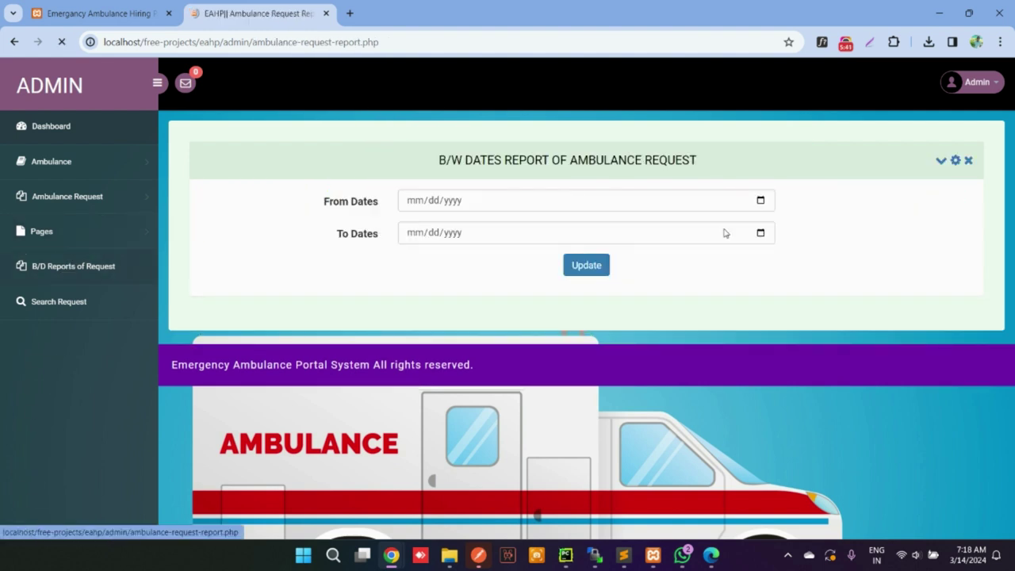
pyautogui.click(760, 201)
pyautogui.click(504, 226)
pyautogui.click(490, 269)
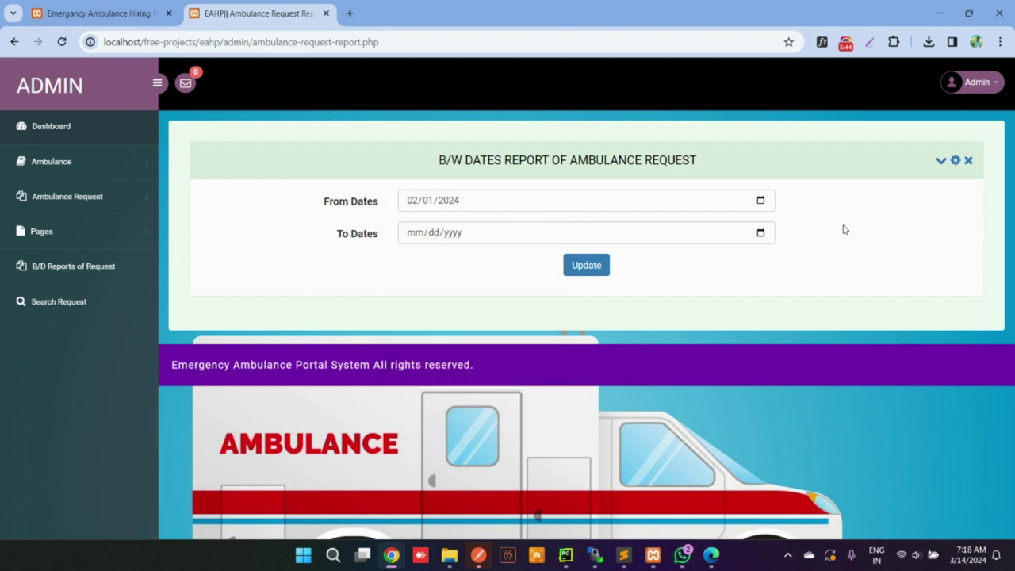
pyautogui.click(760, 233)
pyautogui.click(490, 340)
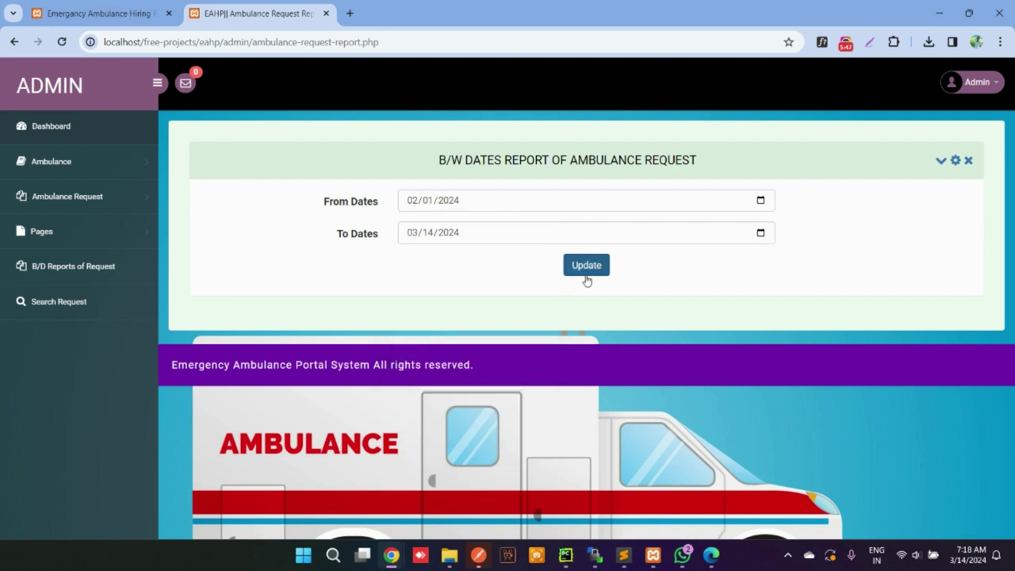
pyautogui.click(587, 273)
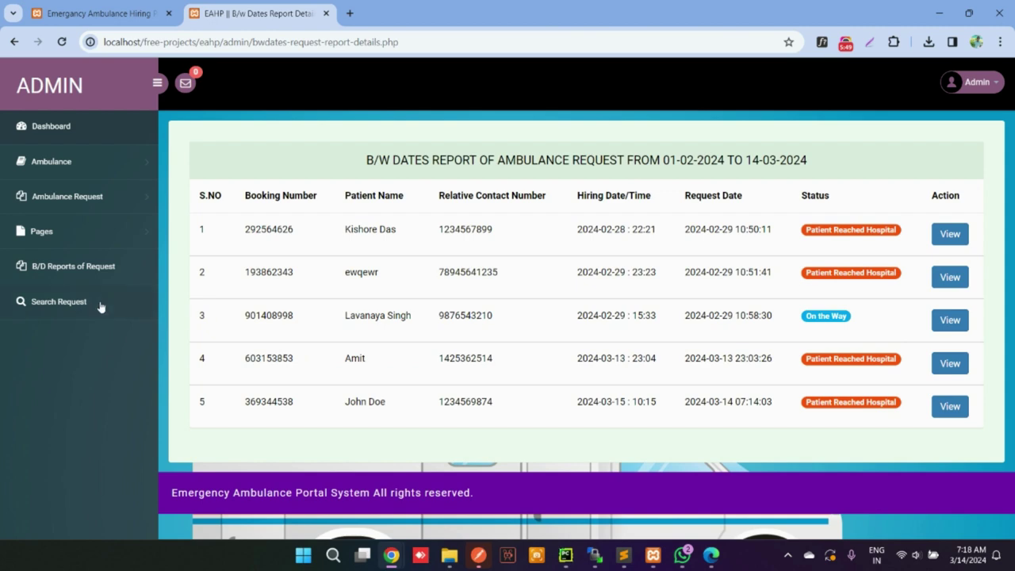
pyautogui.click(101, 306)
# Search requests for 'john' and view the matching booking's details
pyautogui.click(677, 167)
pyautogui.write('j')
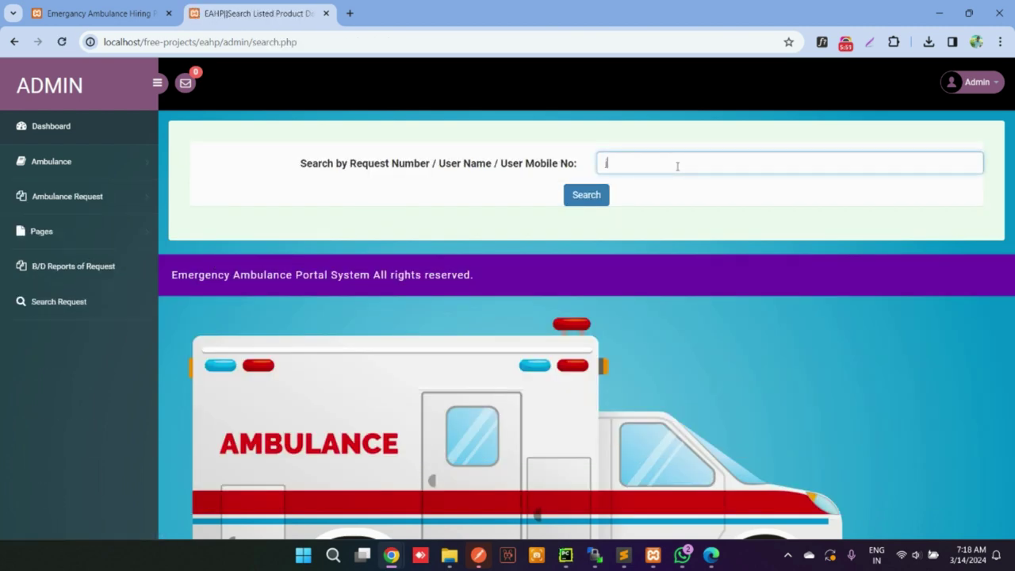
pyautogui.write('ohn')
pyautogui.press('Return')
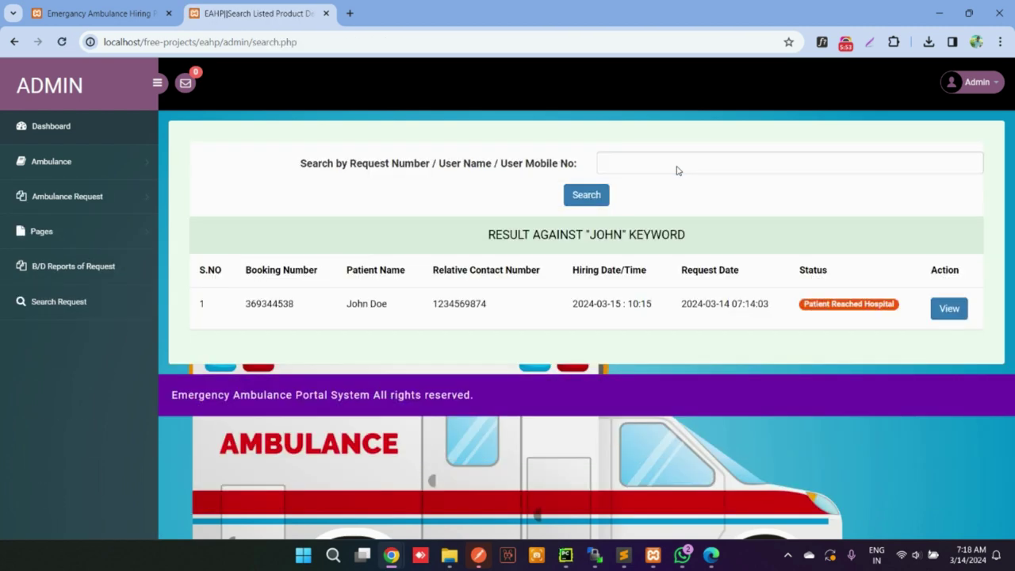
pyautogui.click(962, 311)
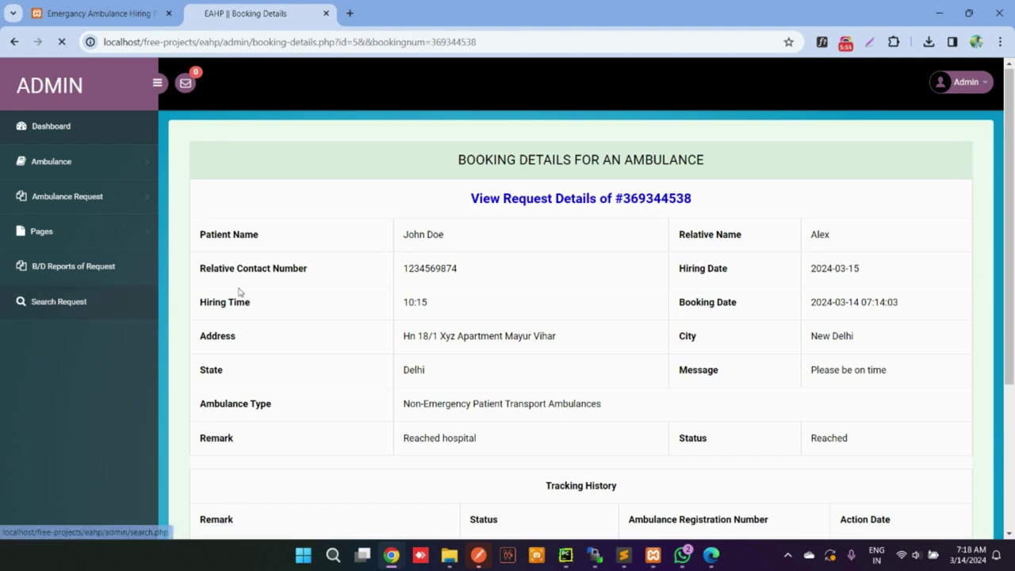
pyautogui.click(109, 295)
pyautogui.click(603, 167)
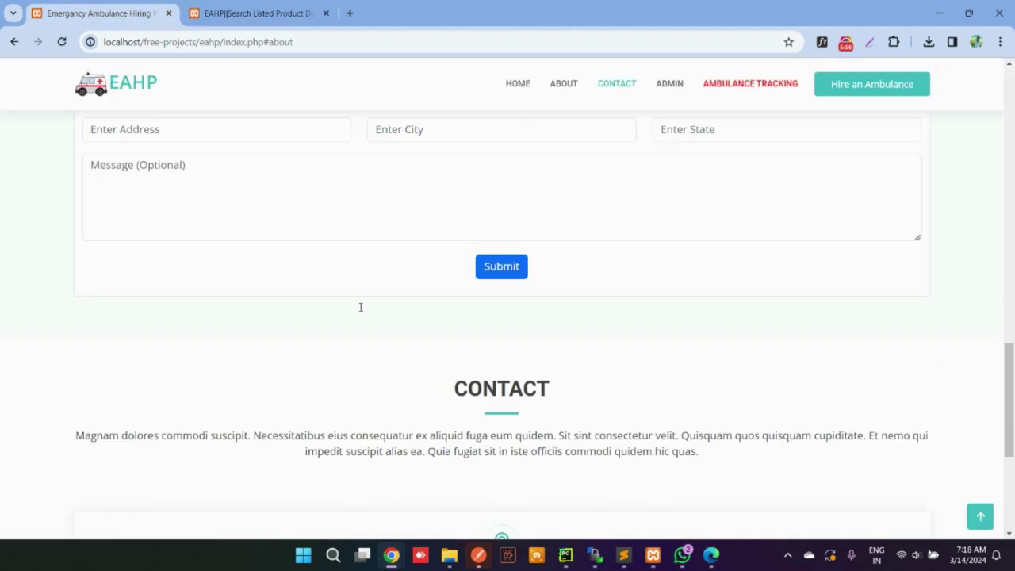
pyautogui.scroll(2, 361, 303)
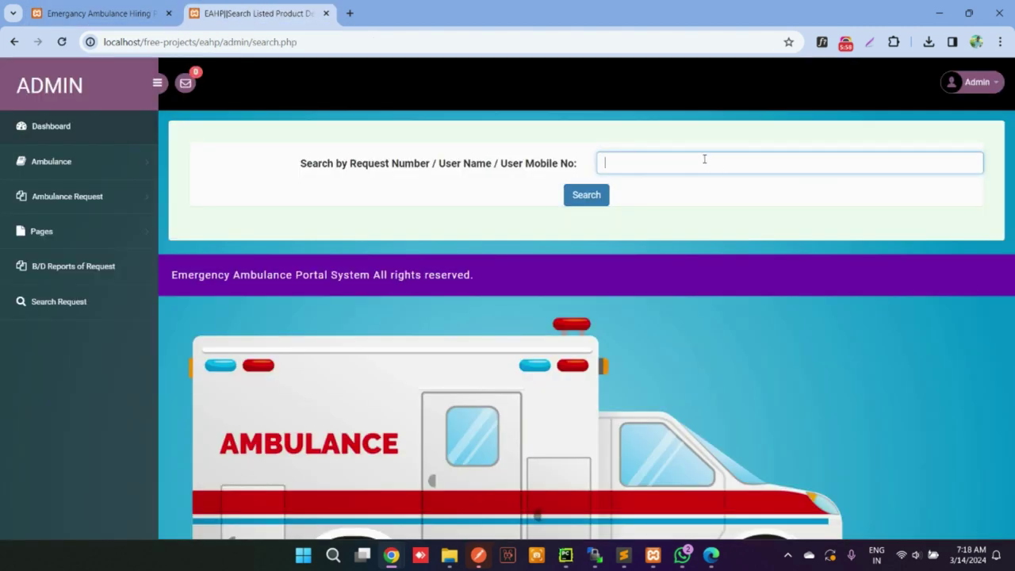
pyautogui.write('kishori')
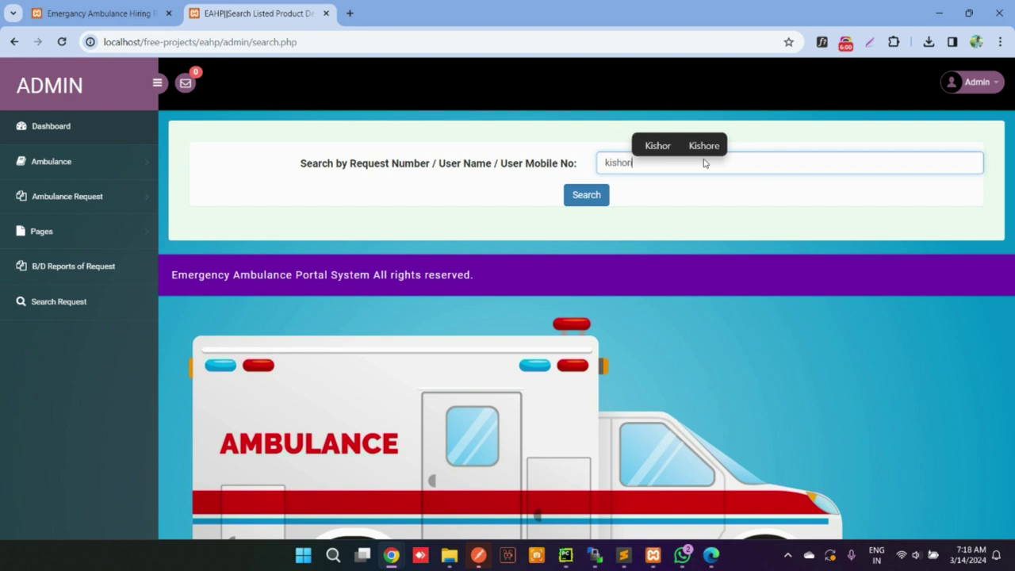
pyautogui.press('Return')
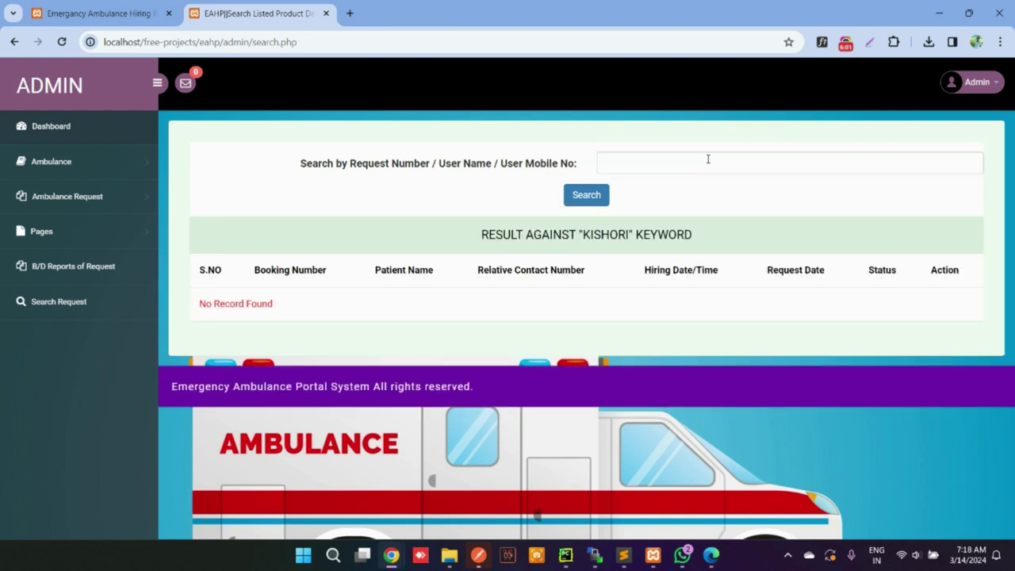
pyautogui.click(711, 155)
pyautogui.write('das')
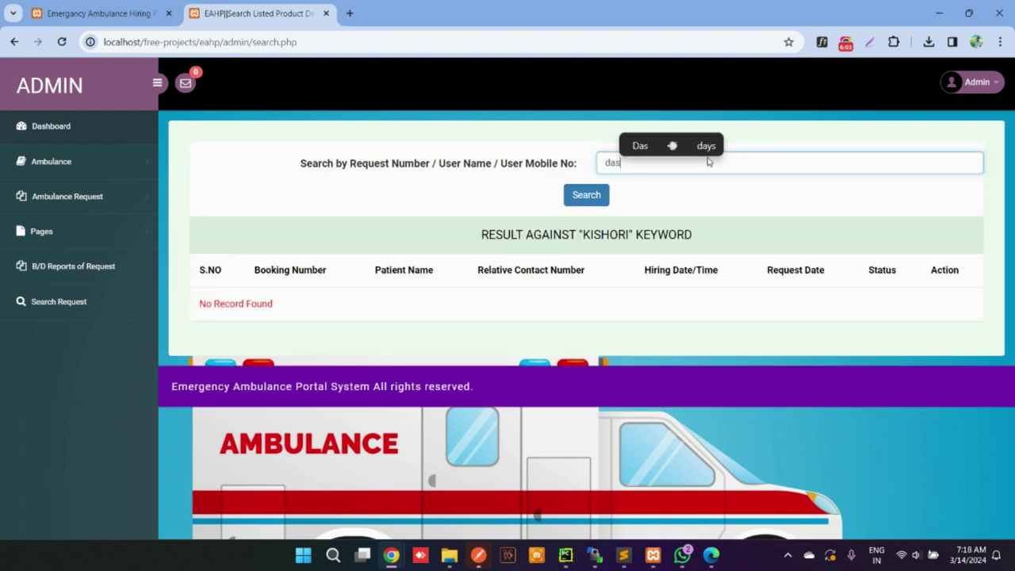
pyautogui.press('Return')
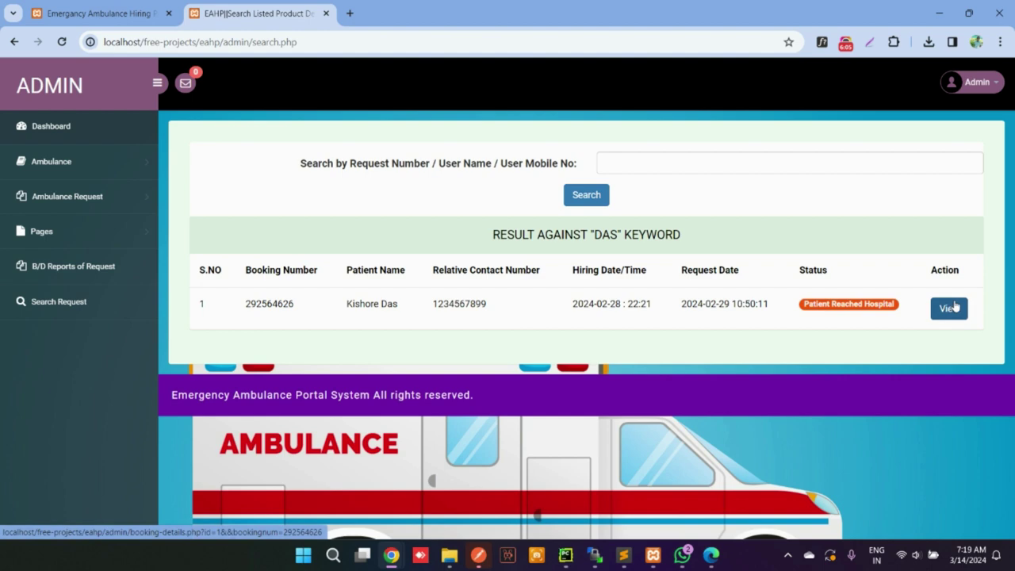
pyautogui.click(952, 309)
pyautogui.click(44, 130)
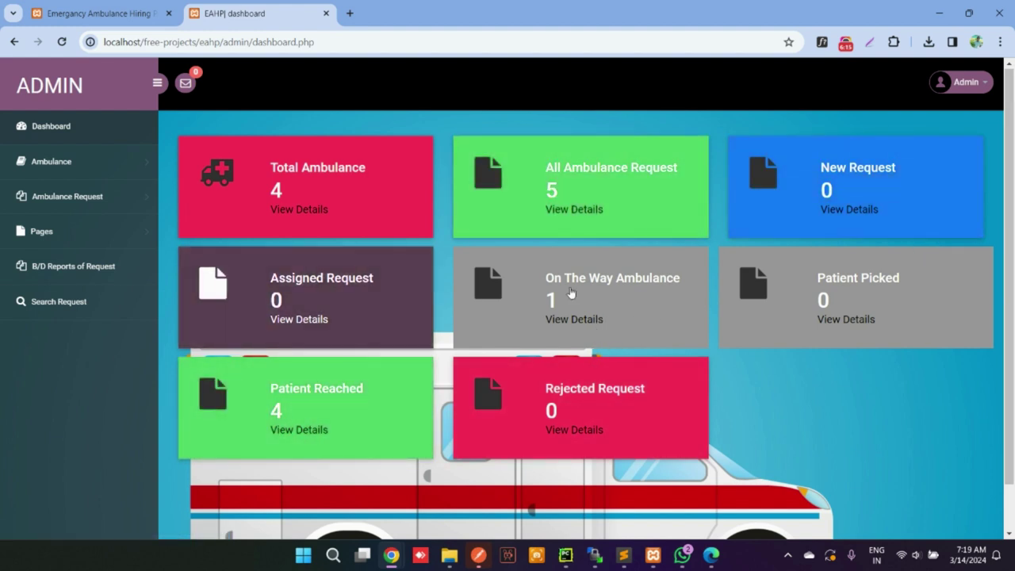
# Save the admin profile from Admin > Profile and dismiss the confirmation
pyautogui.click(281, 429)
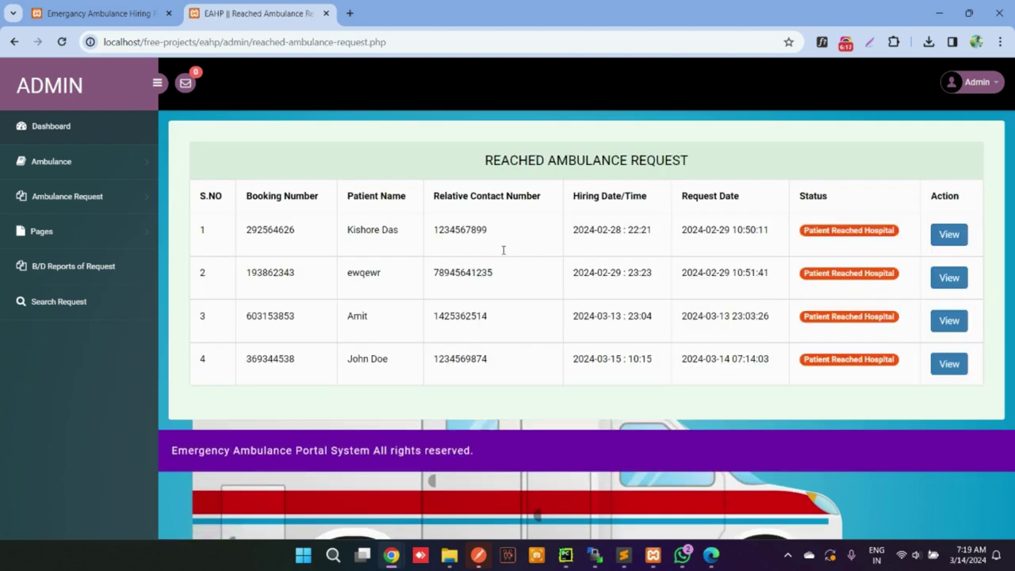
pyautogui.click(63, 126)
pyautogui.click(958, 84)
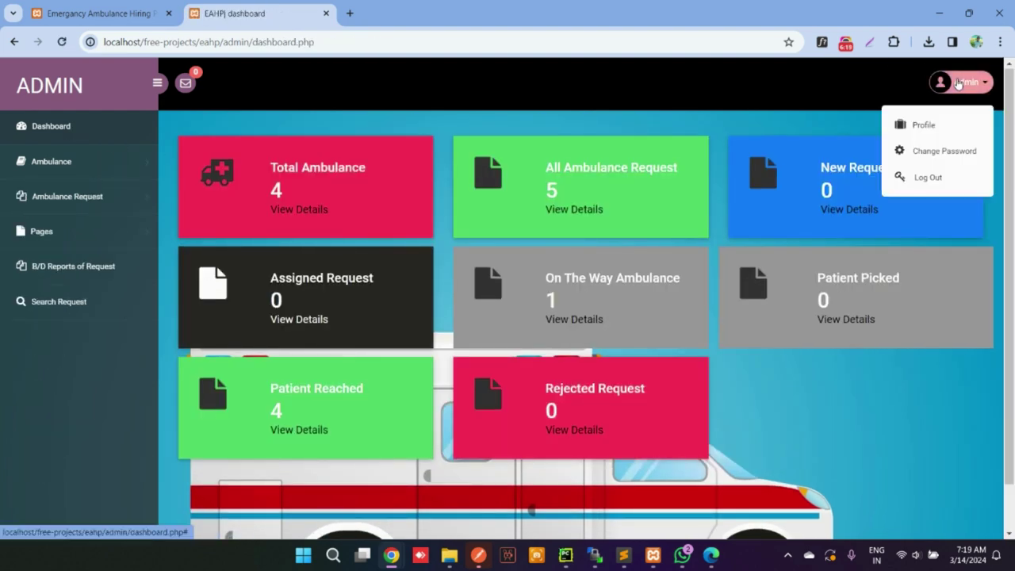
pyautogui.click(960, 121)
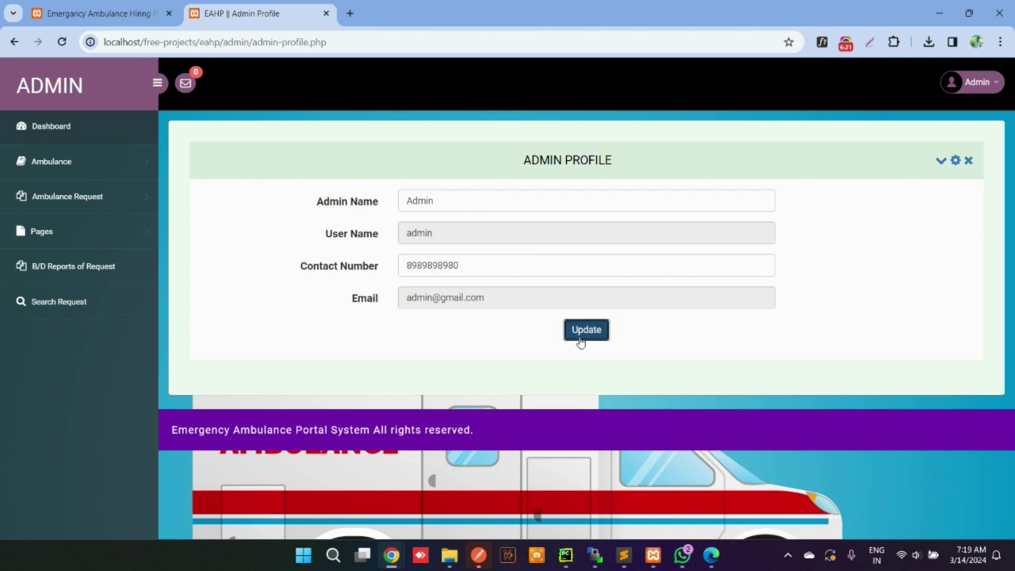
pyautogui.click(582, 331)
pyautogui.click(625, 133)
# Change the admin password through the Change Password form
pyautogui.click(972, 82)
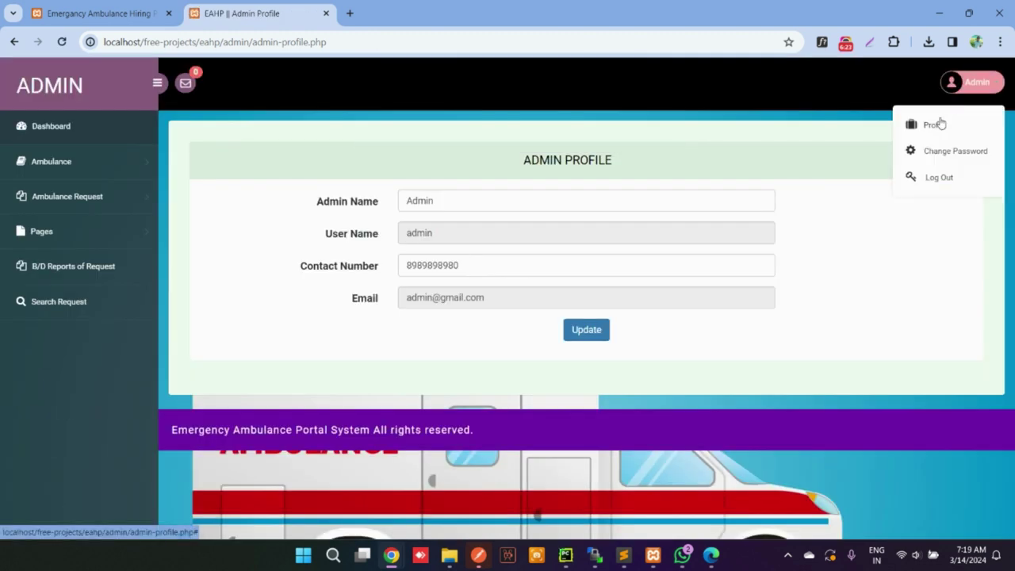
pyautogui.click(916, 150)
pyautogui.click(533, 203)
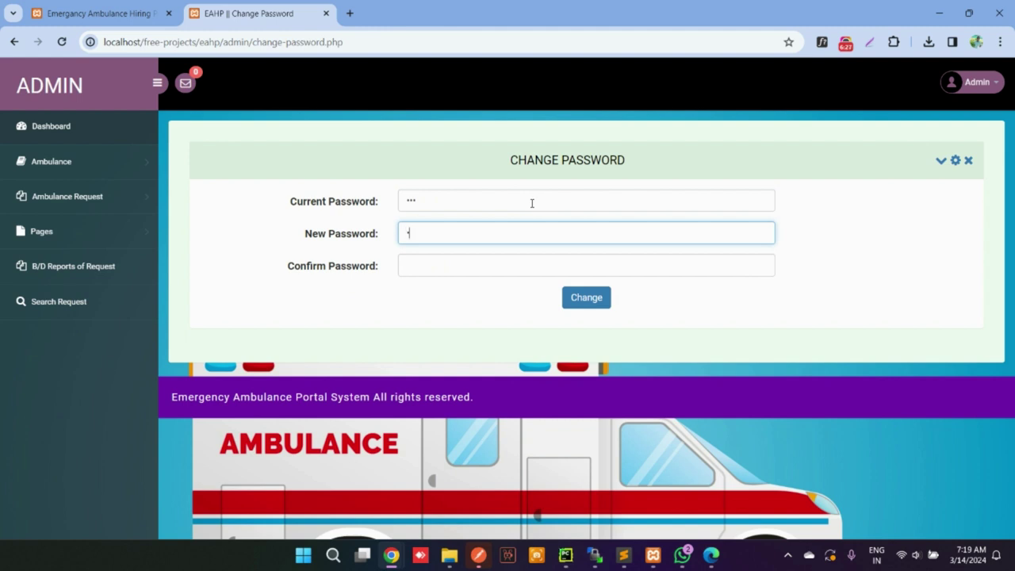
pyautogui.press('Tab')
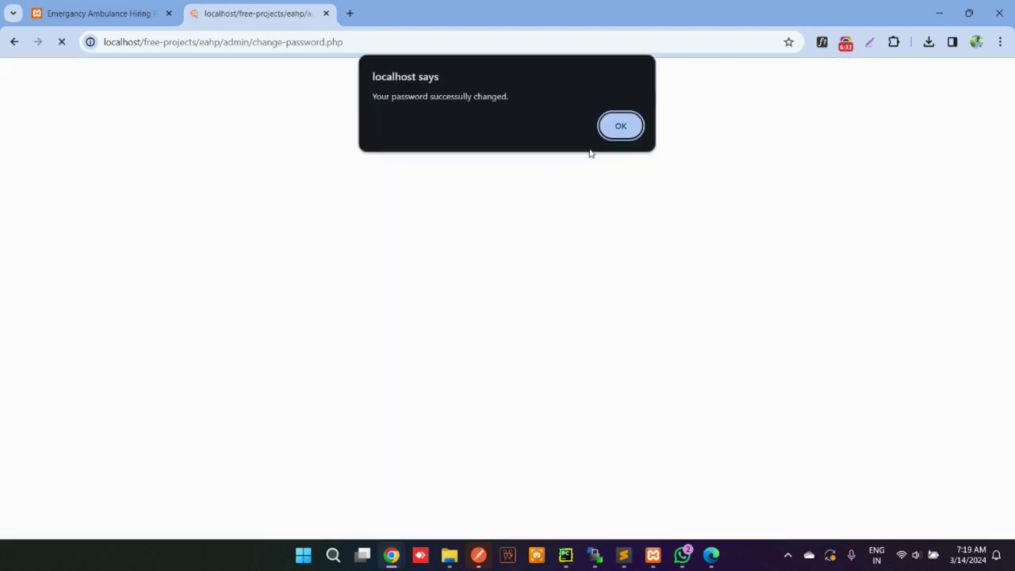
pyautogui.click(623, 131)
pyautogui.click(24, 131)
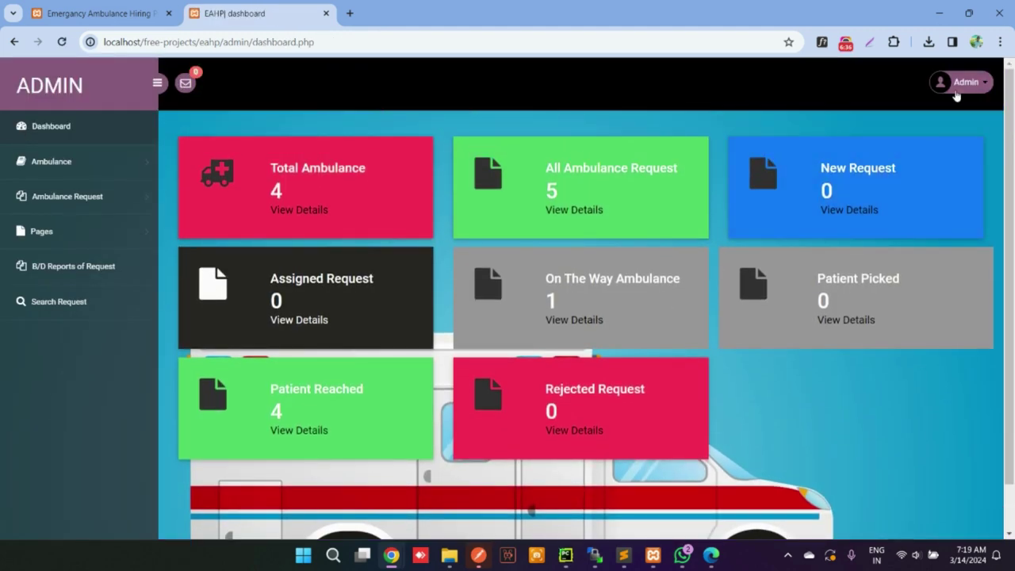
# Log out of the admin panel and go to the public home page's Contact section
pyautogui.click(955, 89)
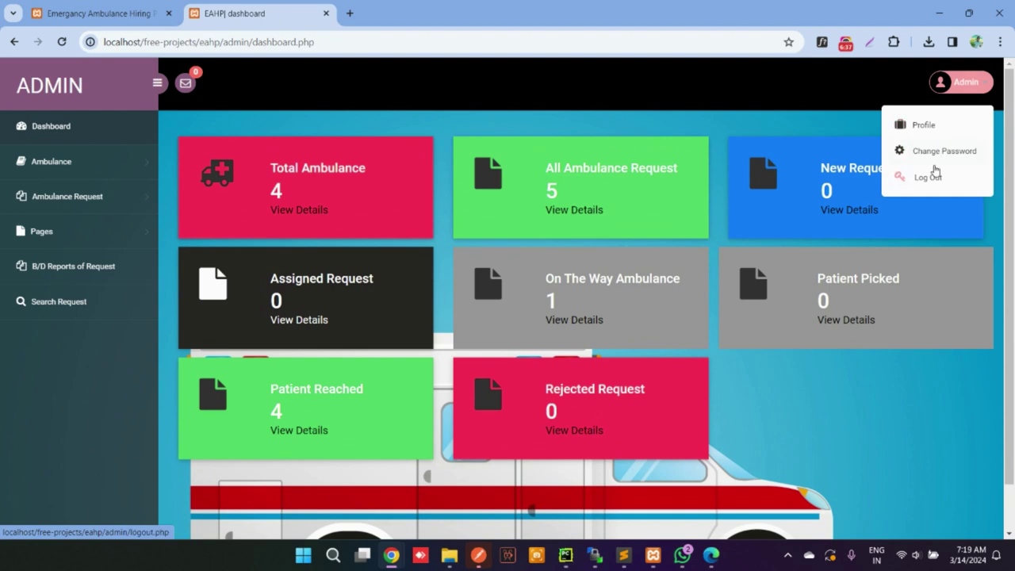
pyautogui.click(931, 173)
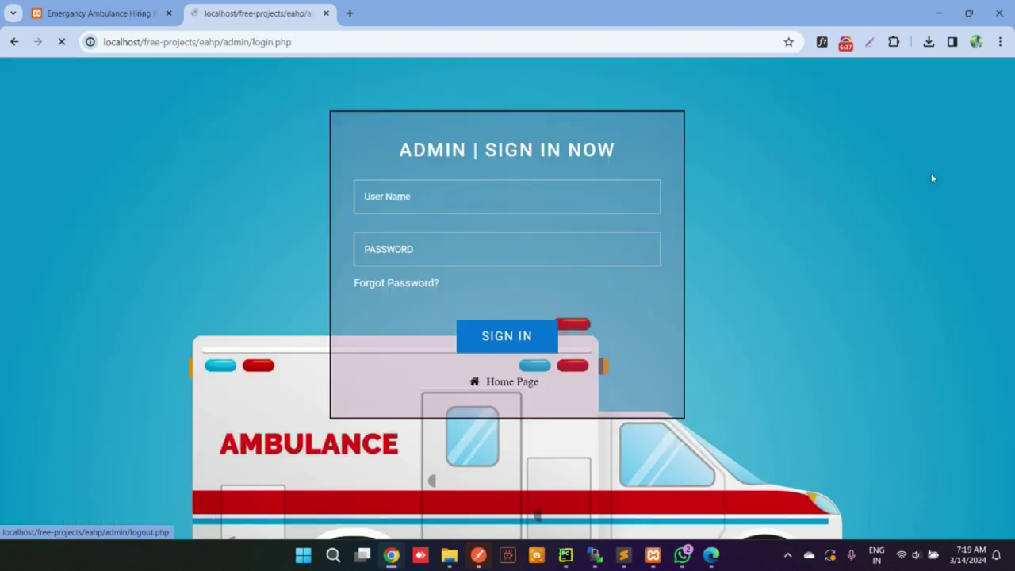
pyautogui.click(404, 283)
pyautogui.click(517, 383)
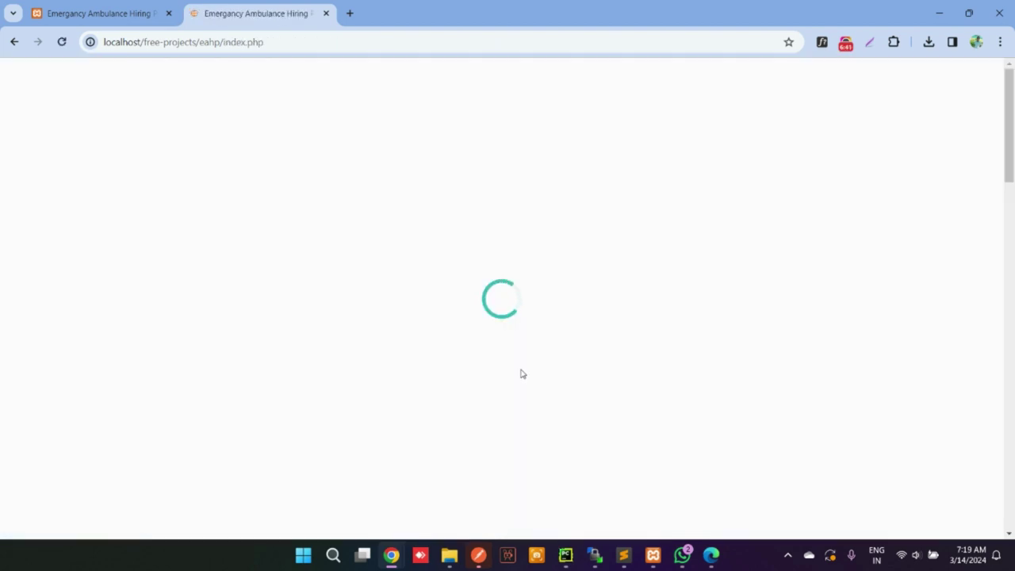
pyautogui.scroll(-15, 568, 318)
pyautogui.scroll(-1, 589, 306)
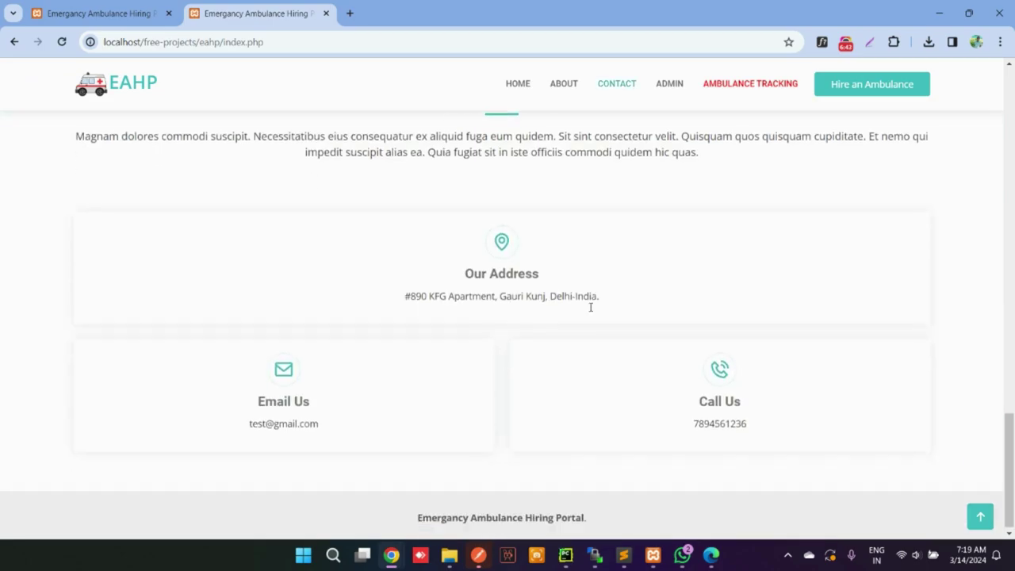
pyautogui.scroll(20, 589, 309)
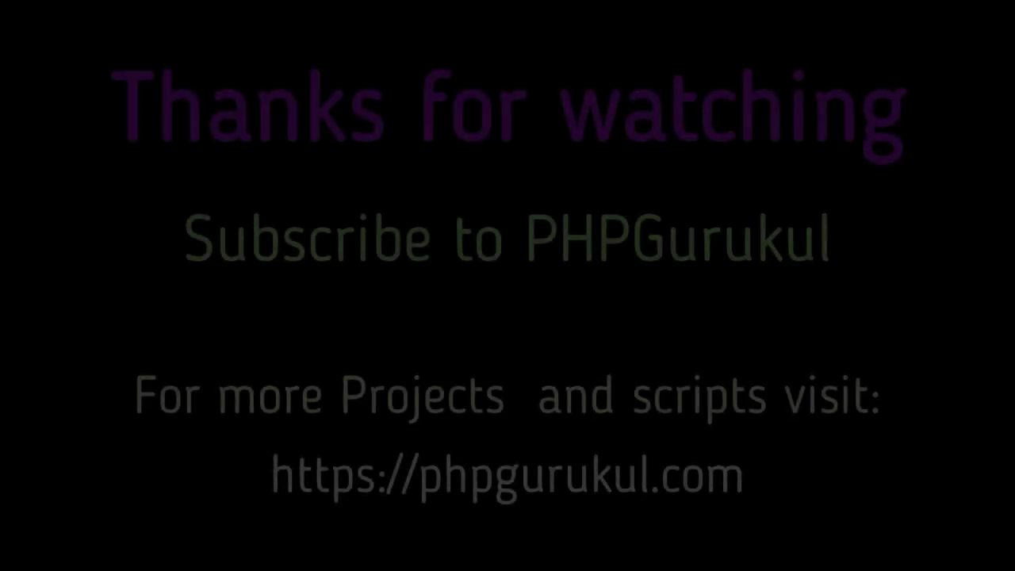